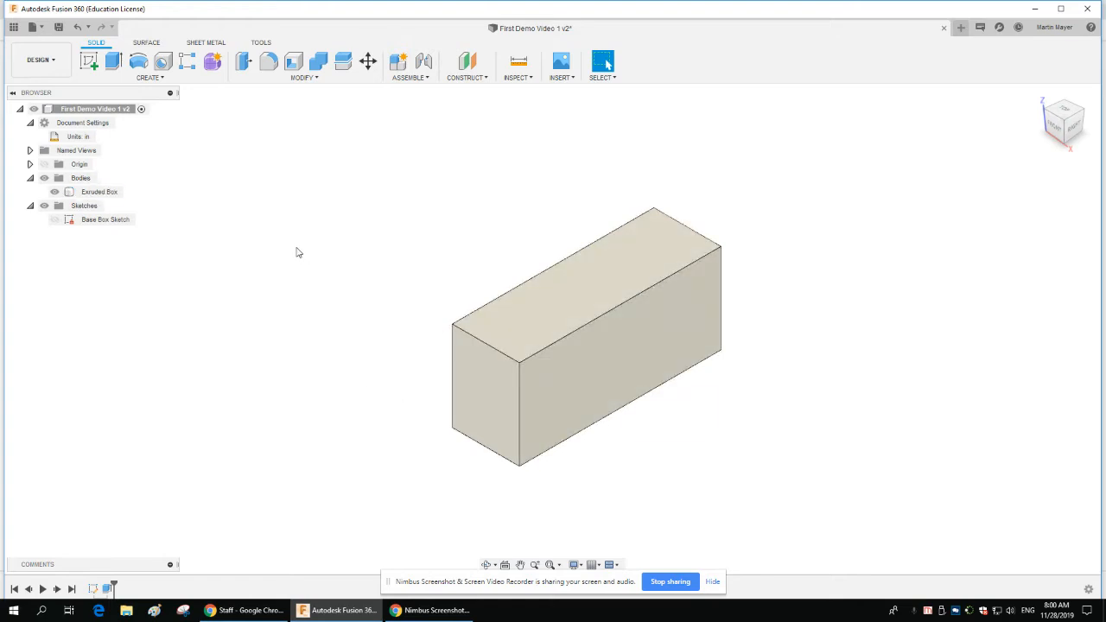
# Step: Open the Base Box Sketch for editing, examine its dimensioned rectangle and finish the sketch without changes
pyautogui.click(108, 222)
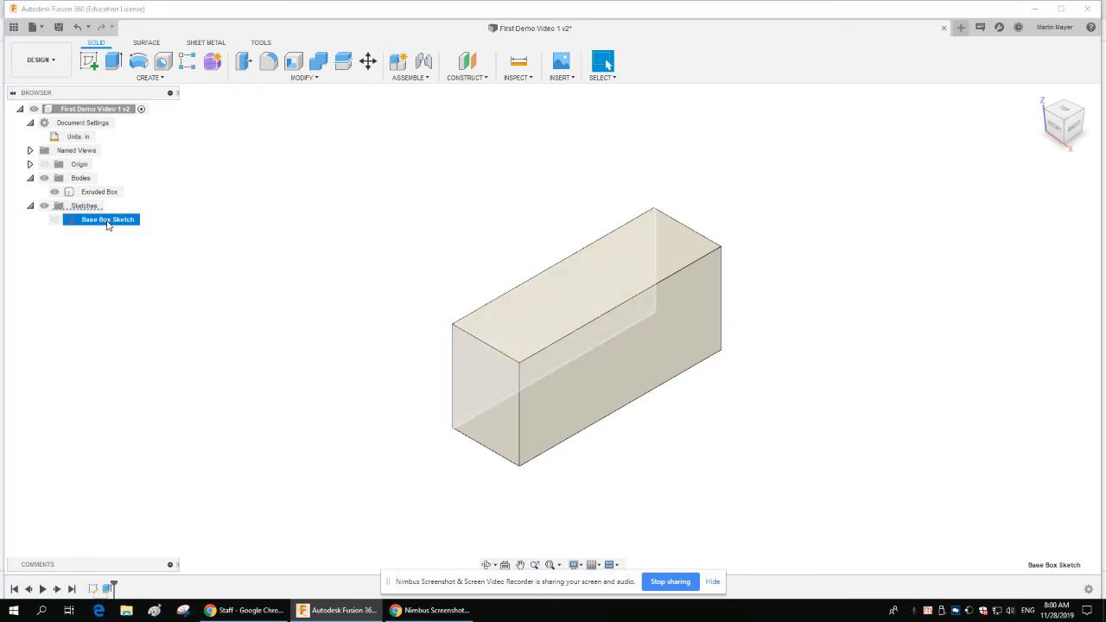
pyautogui.rightClick(109, 223)
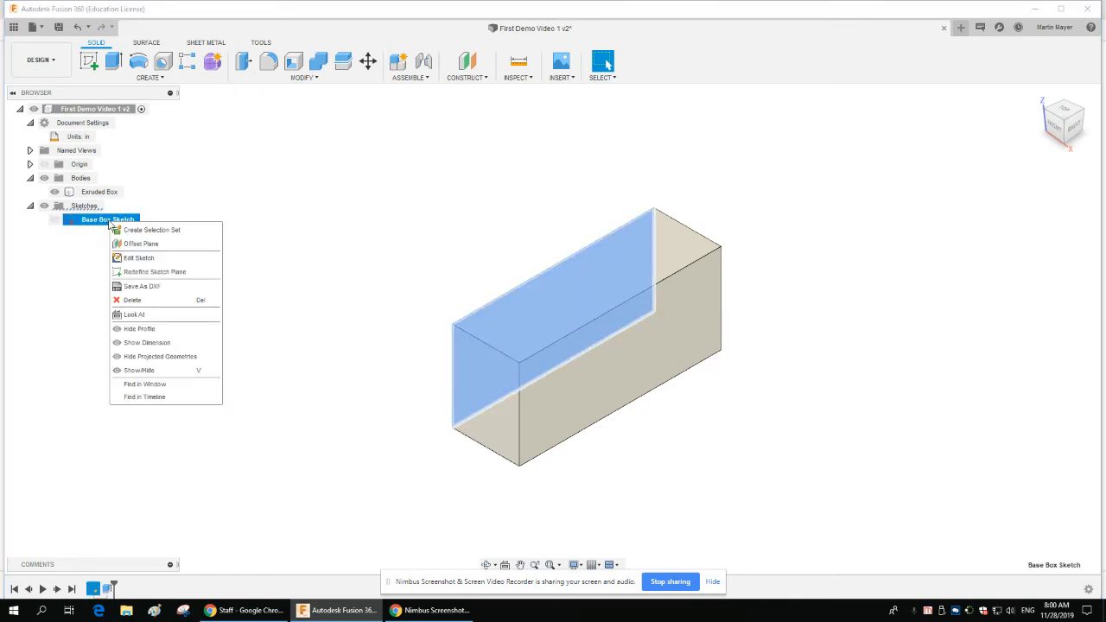
pyautogui.click(145, 260)
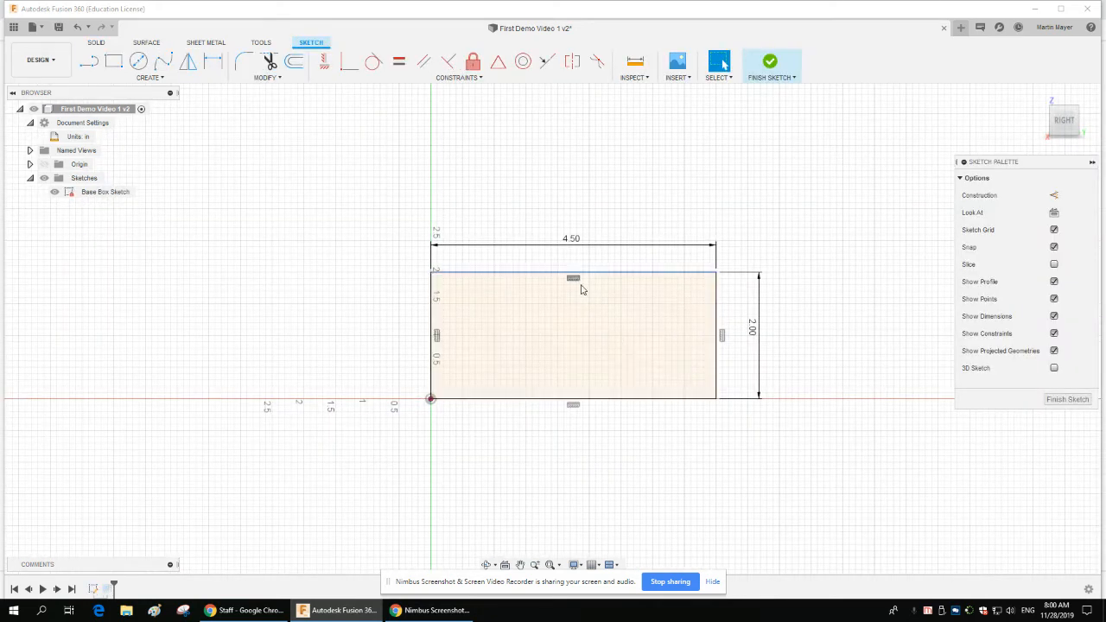
pyautogui.click(161, 78)
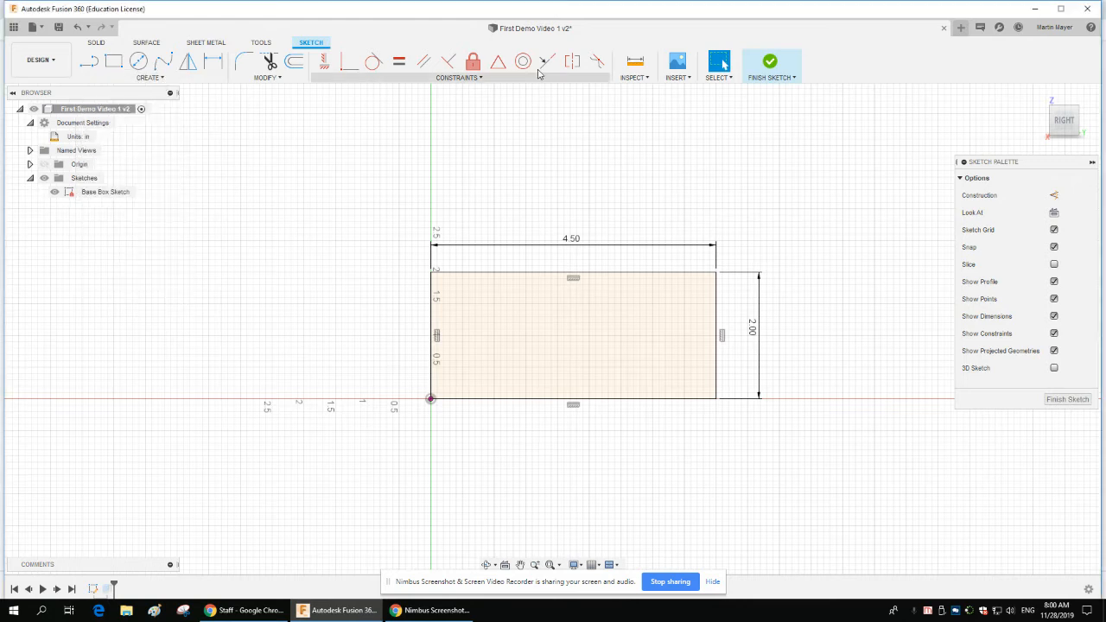
pyautogui.click(769, 69)
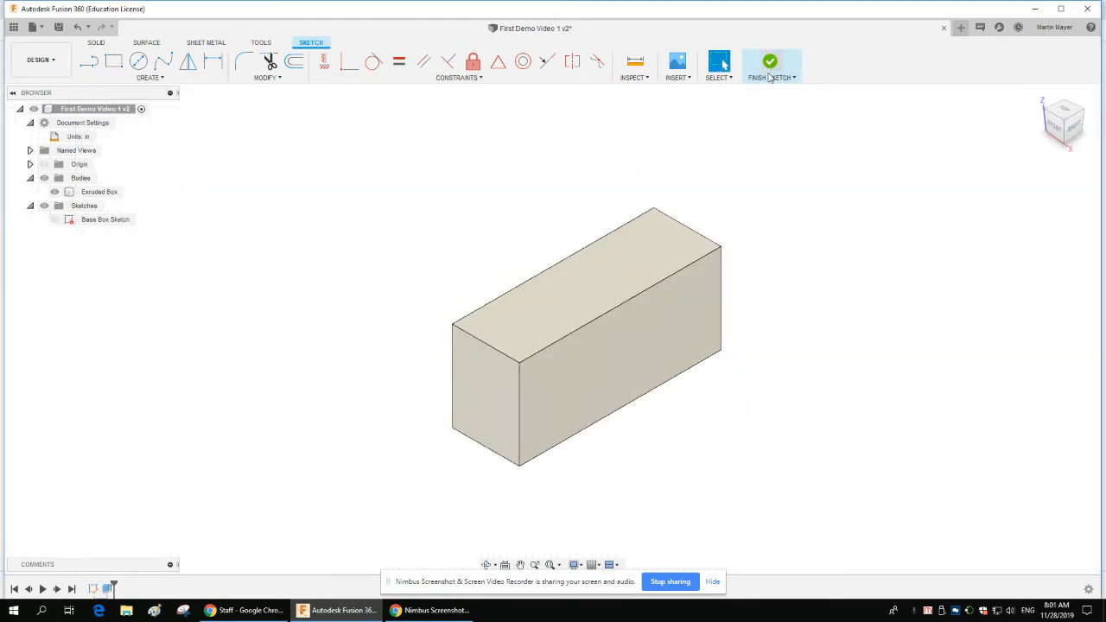
# Step: Orbit around the extruded box to examine its underside and ends, restore the home view and inspect it closer
pyautogui.click(489, 566)
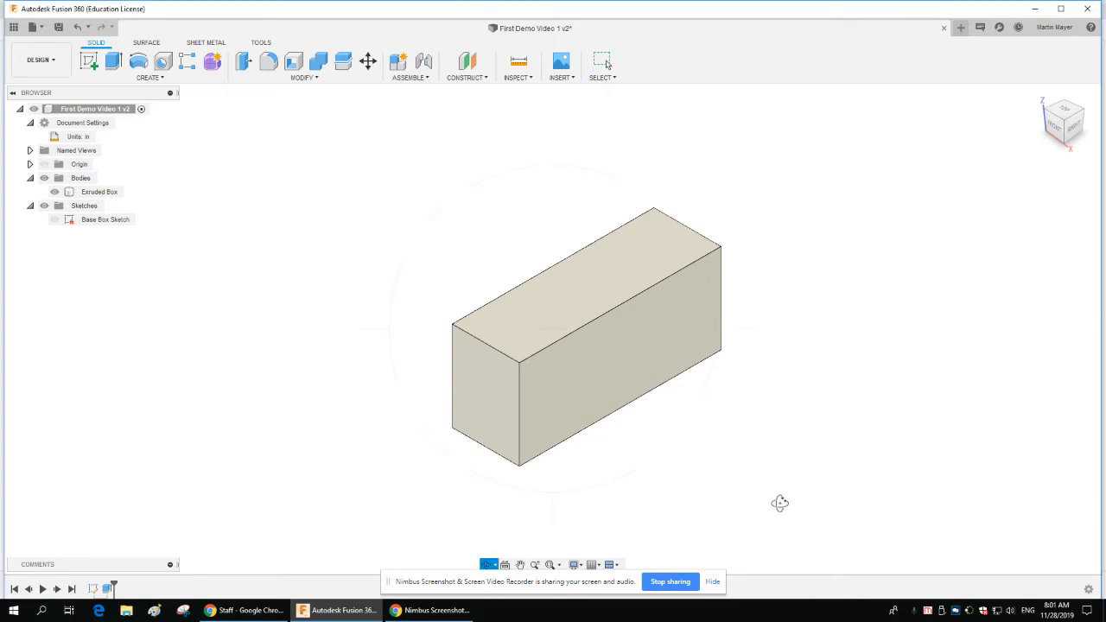
pyautogui.press('Escape')
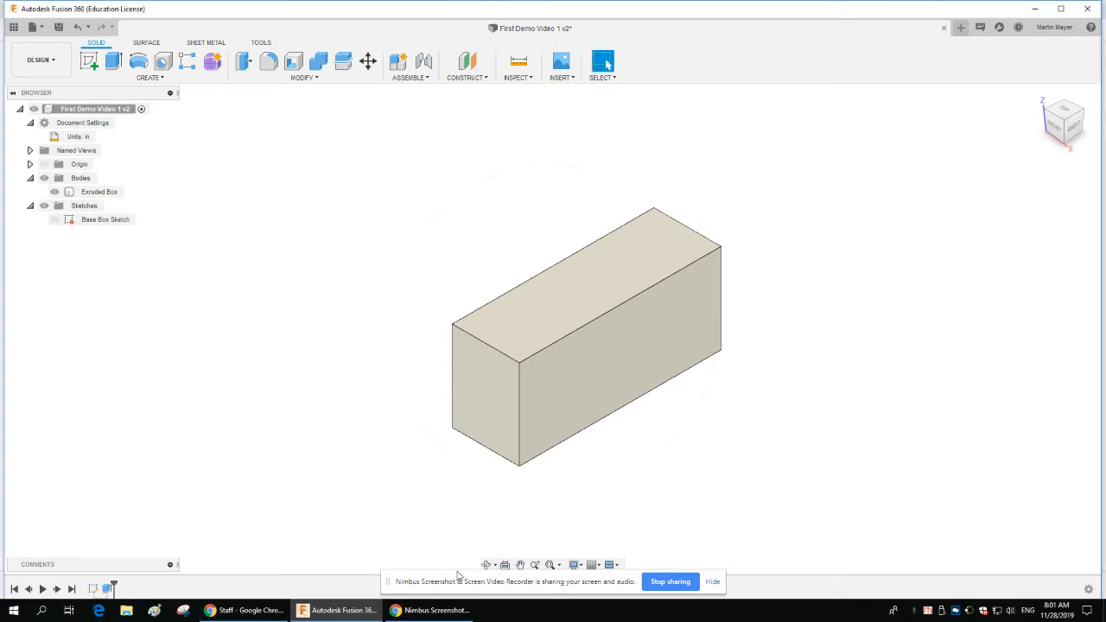
pyautogui.click(487, 565)
pyautogui.moveTo(741, 471); pyautogui.dragTo(729, 353)
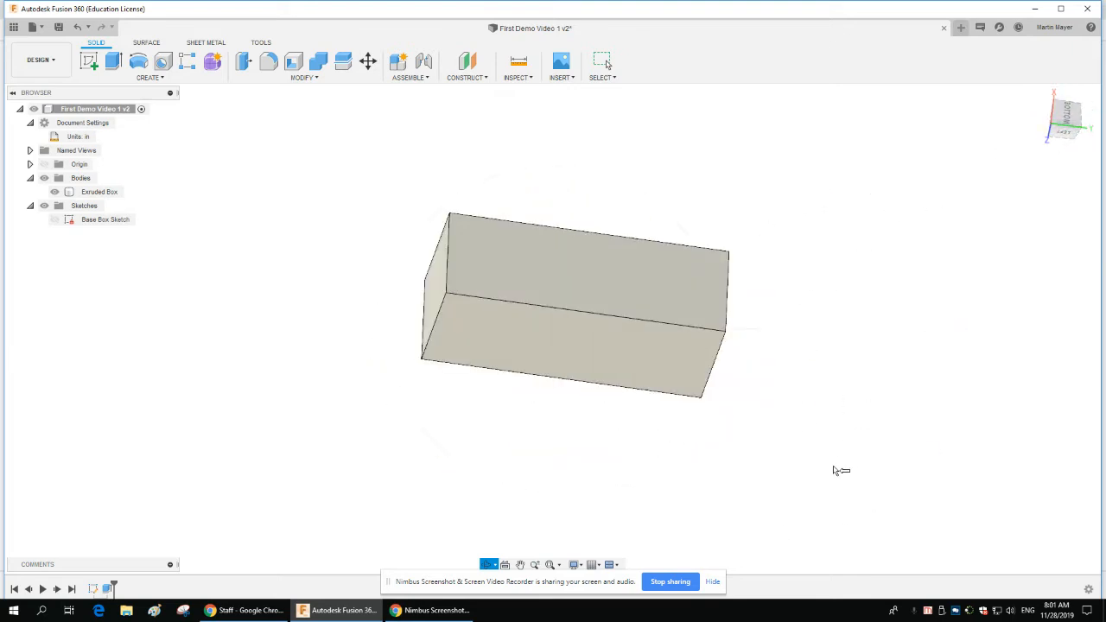
pyautogui.press('Escape')
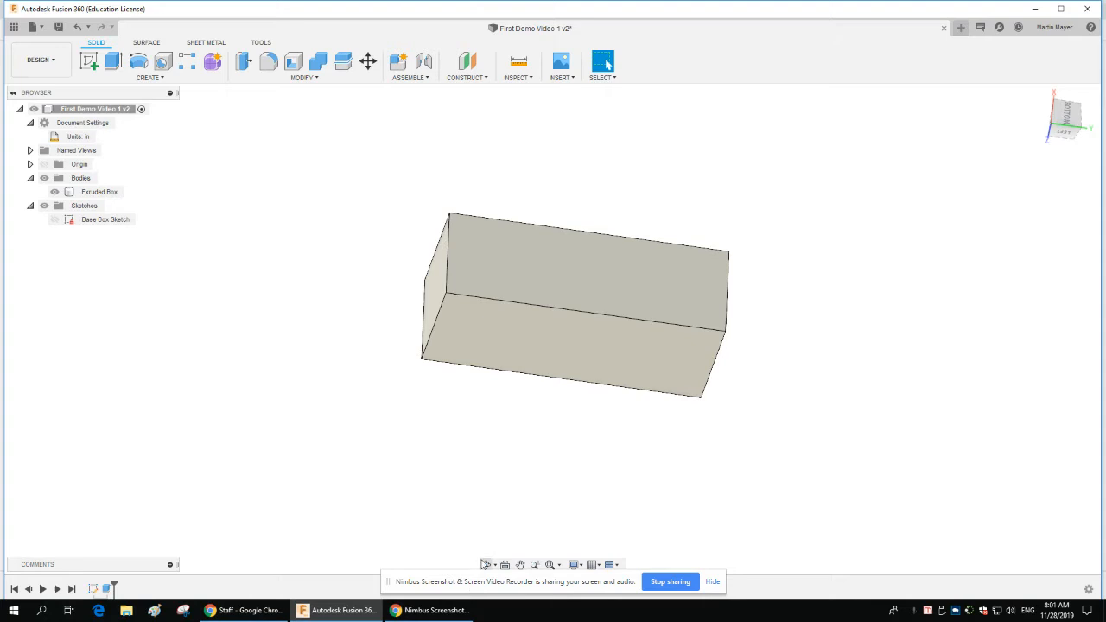
pyautogui.click(485, 564)
pyautogui.moveTo(800, 441); pyautogui.dragTo(889, 534)
pyautogui.moveTo(1043, 129)
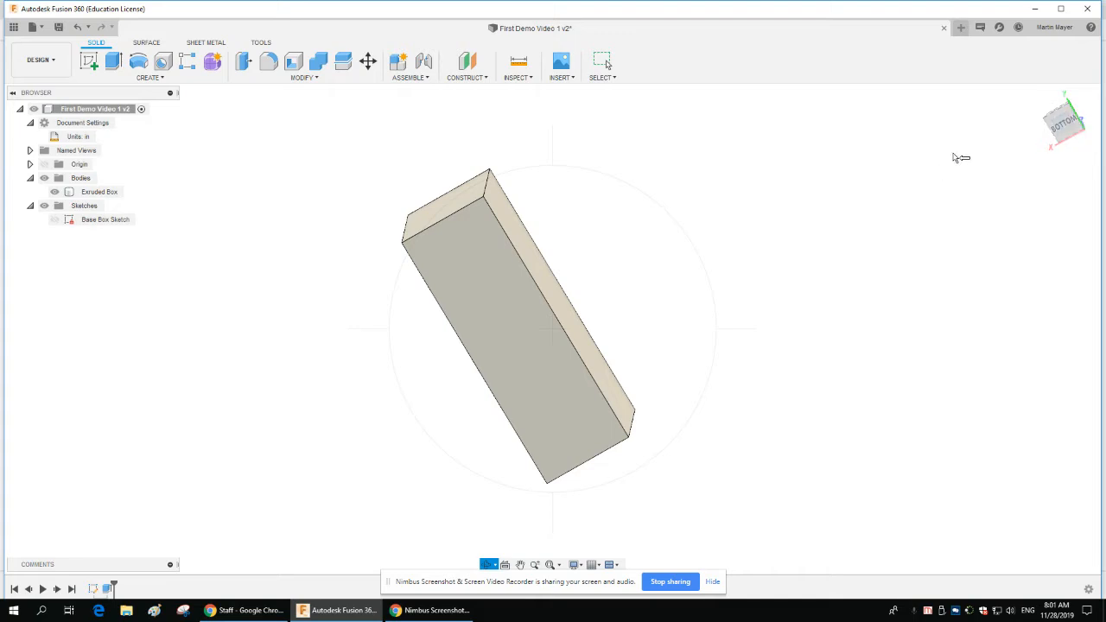
pyautogui.press('Escape')
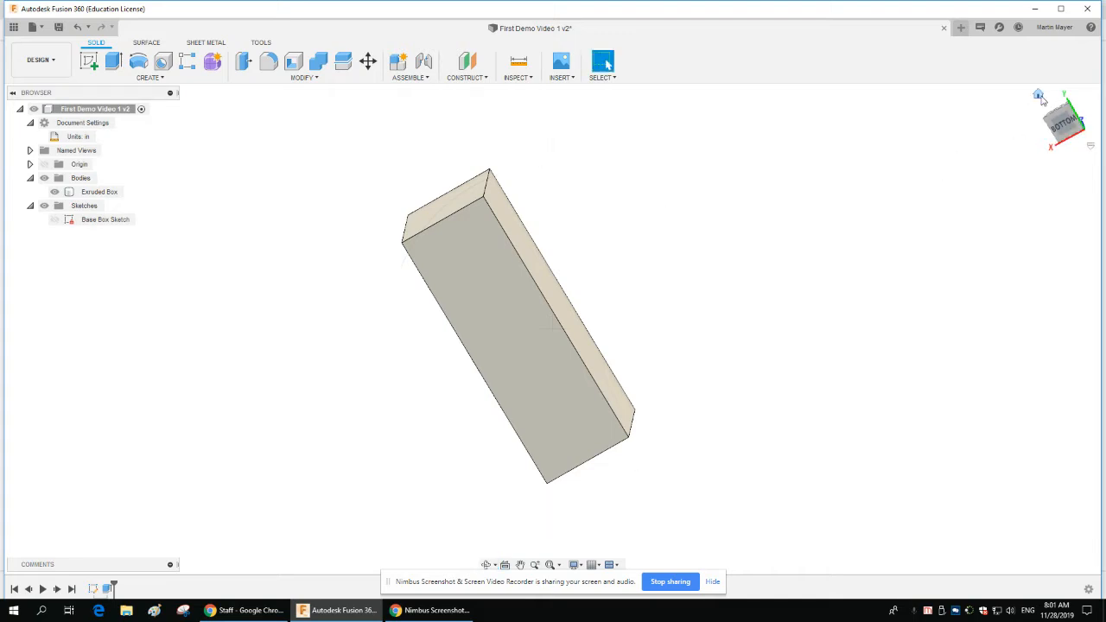
pyautogui.click(1039, 95)
pyautogui.click(563, 378)
pyautogui.scroll(5, 758, 367)
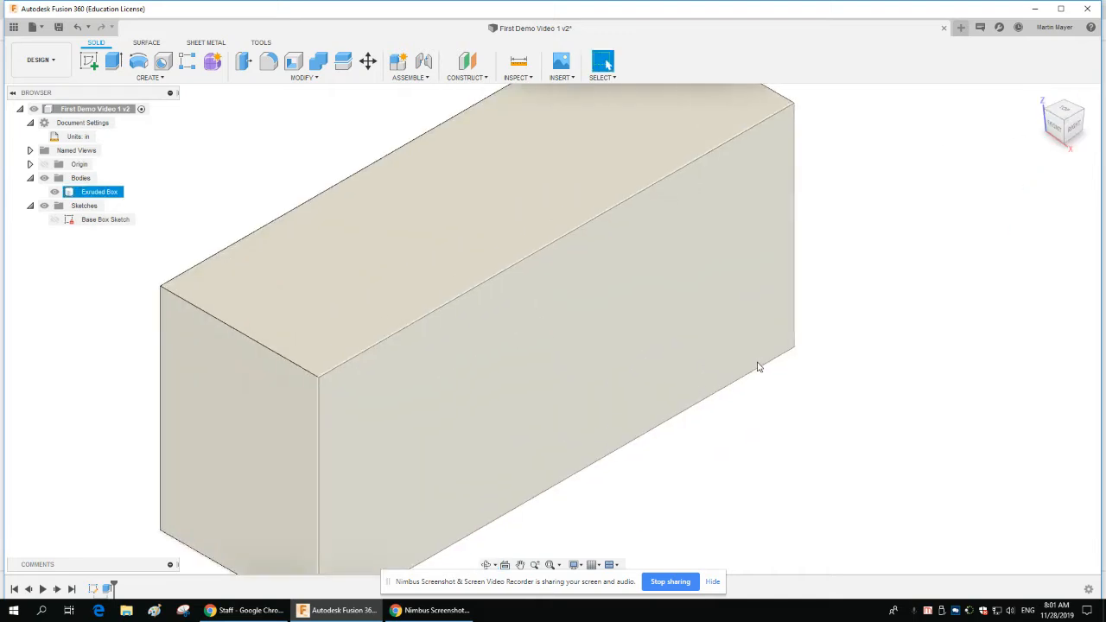
pyautogui.scroll(-5, 757, 367)
pyautogui.scroll(3, 758, 367)
pyautogui.scroll(-3, 758, 367)
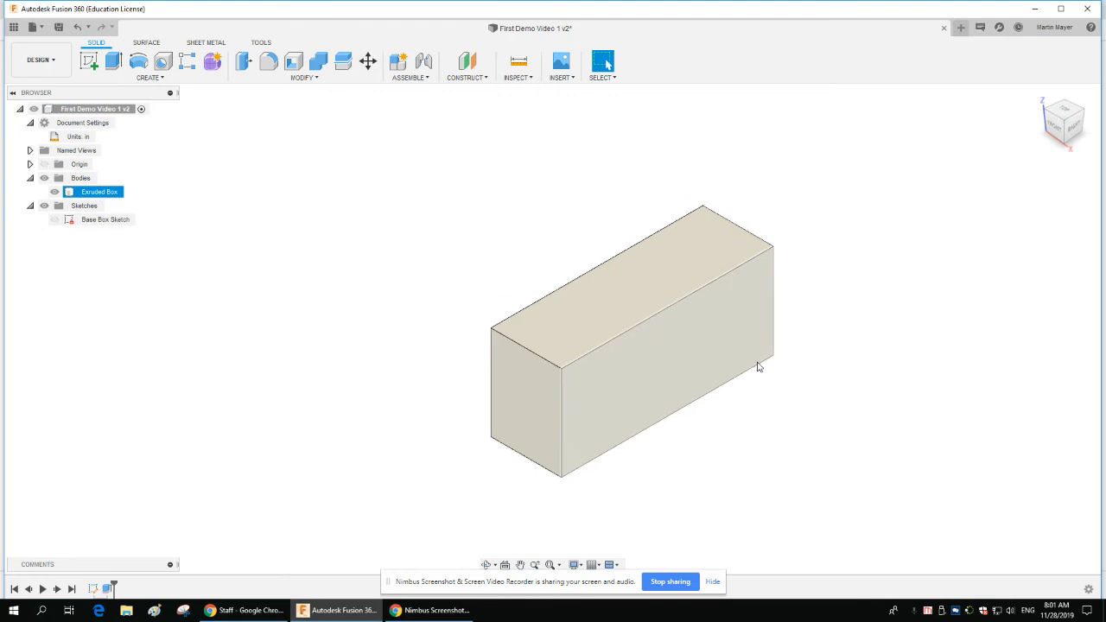
pyautogui.click(758, 368)
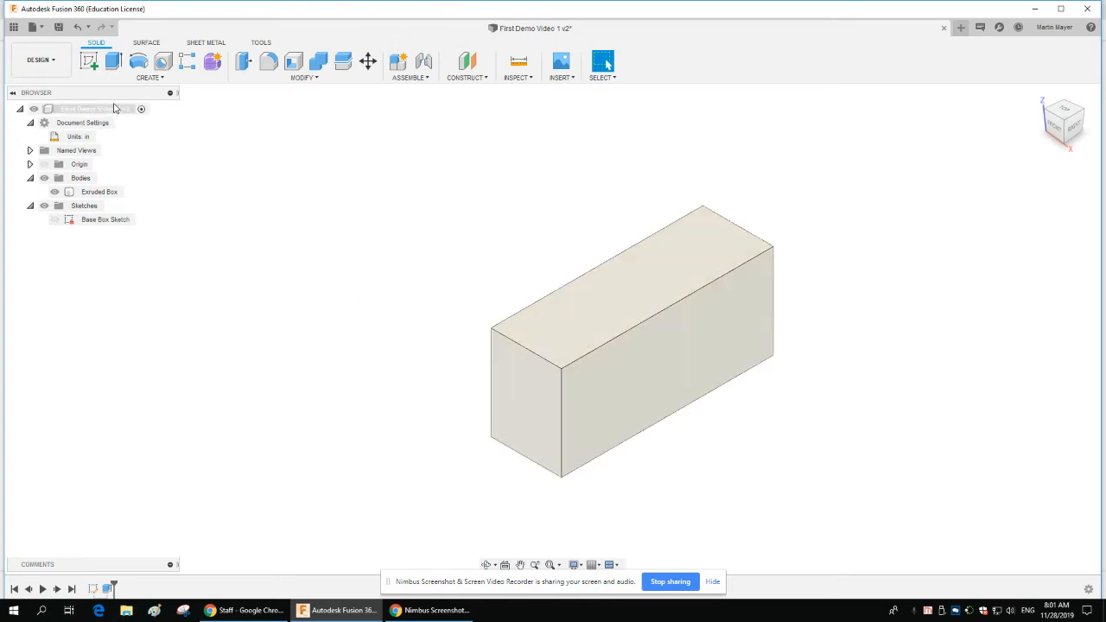
# Step: Sketch a 1.25 in diameter circle at the centre of the box's top face and finish the sketch
pyautogui.click(92, 67)
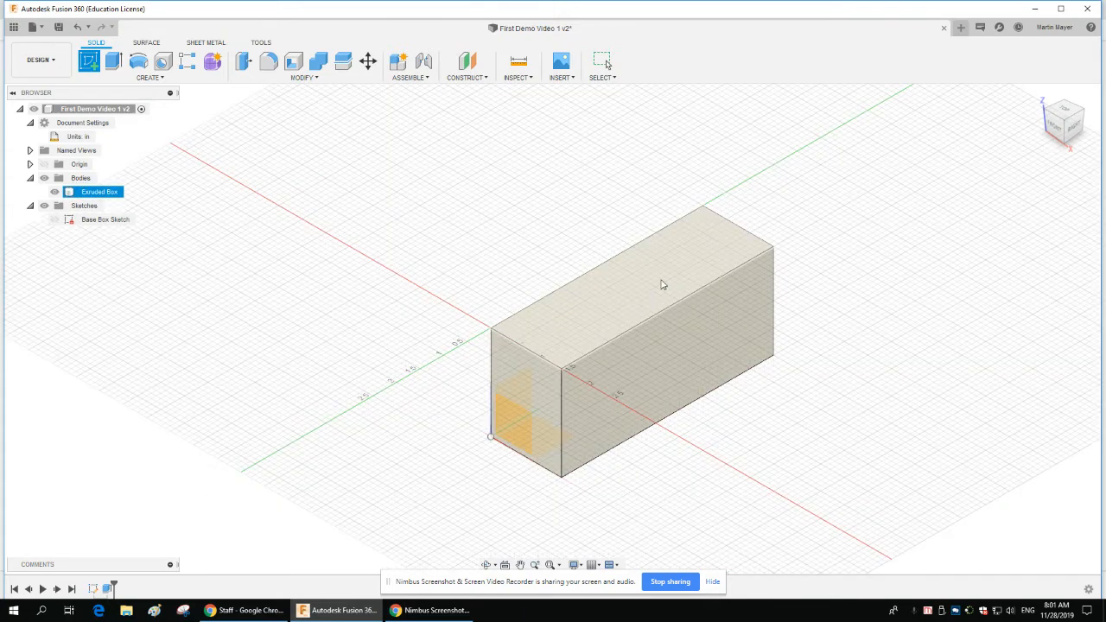
pyautogui.click(603, 313)
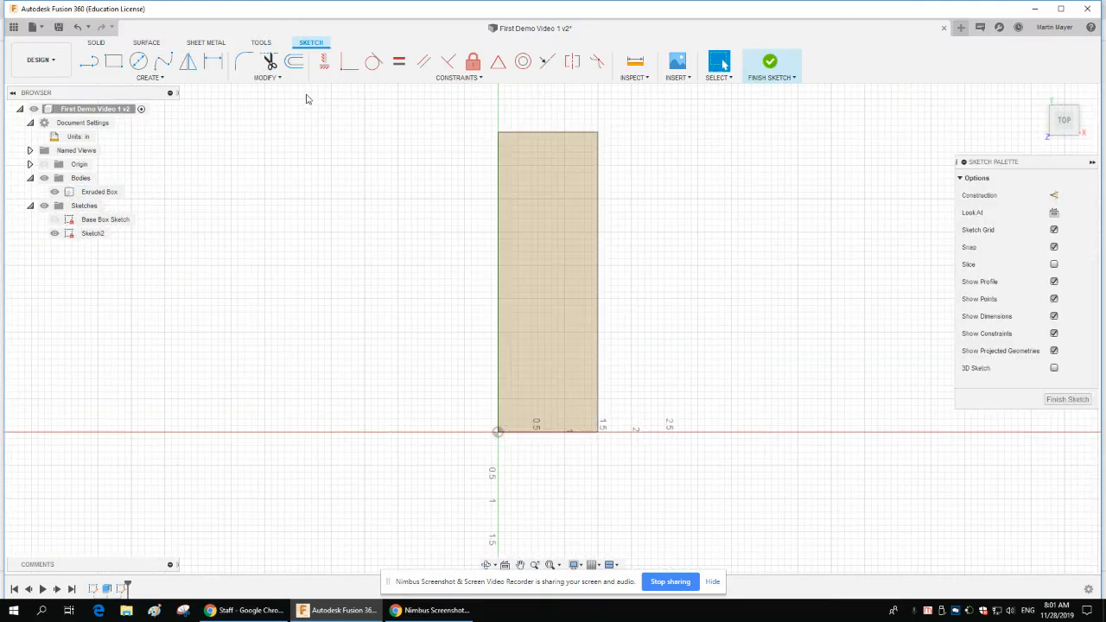
pyautogui.click(139, 63)
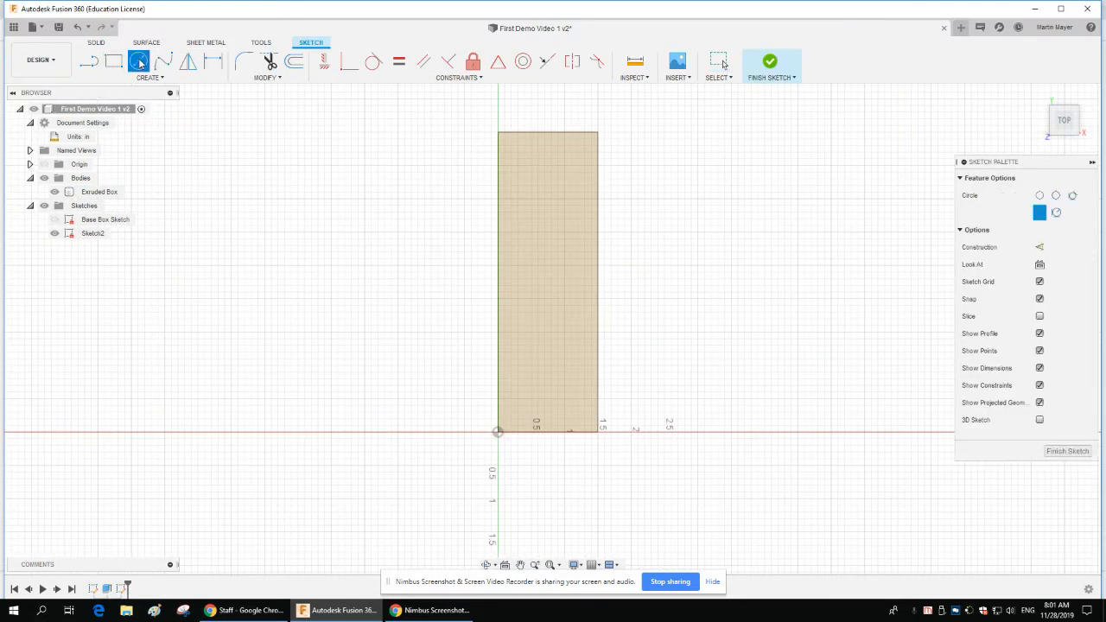
pyautogui.click(548, 282)
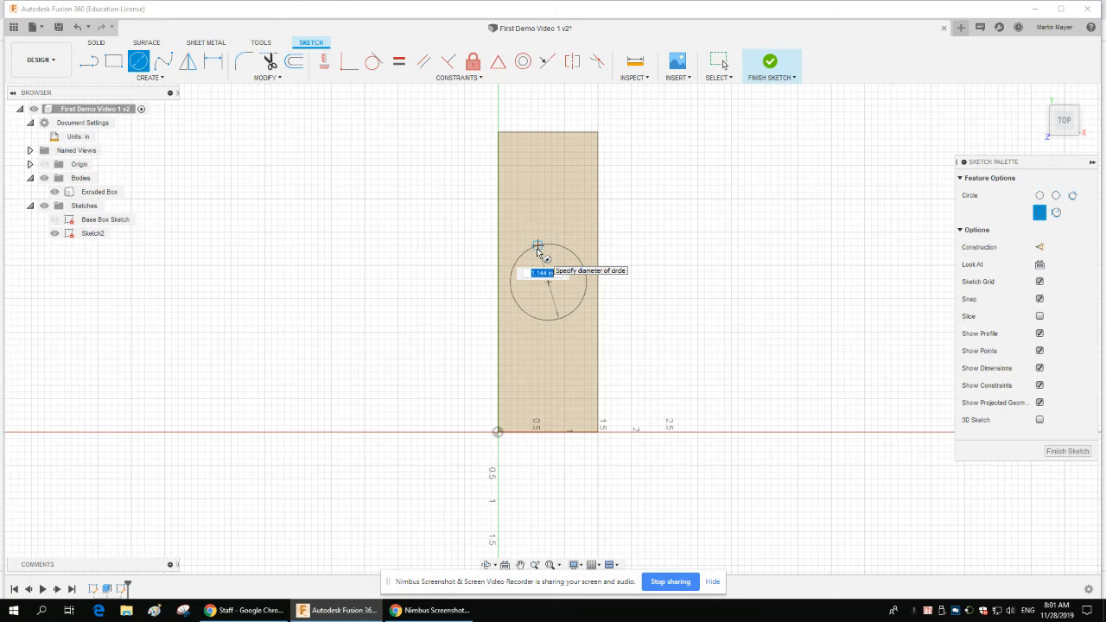
pyautogui.write('1')
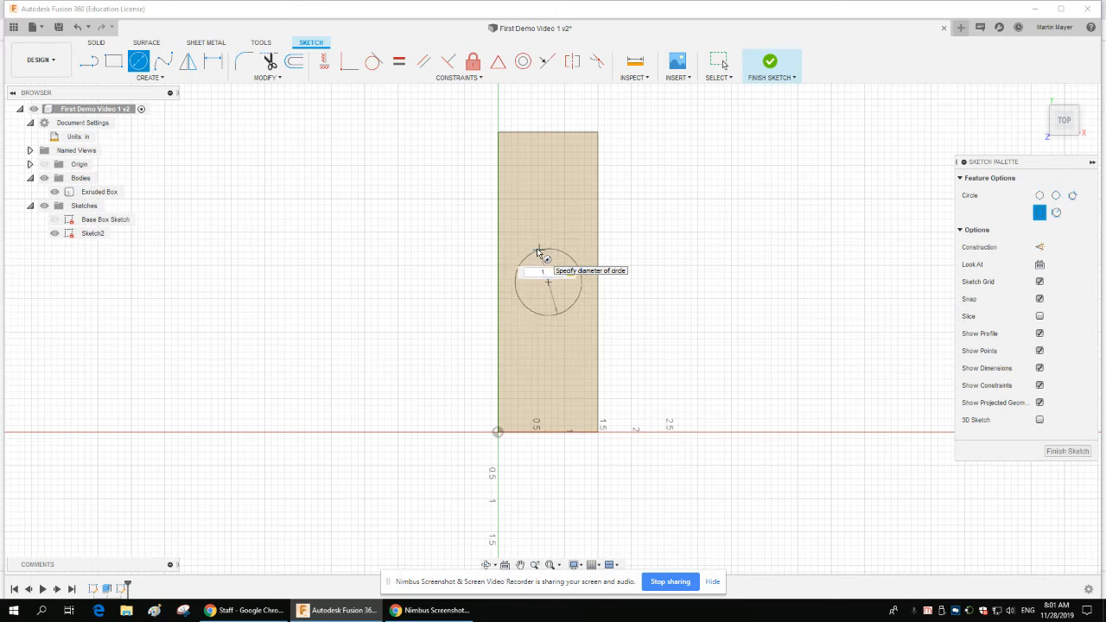
pyautogui.write('.25')
pyautogui.press('Return')
pyautogui.press('Escape')
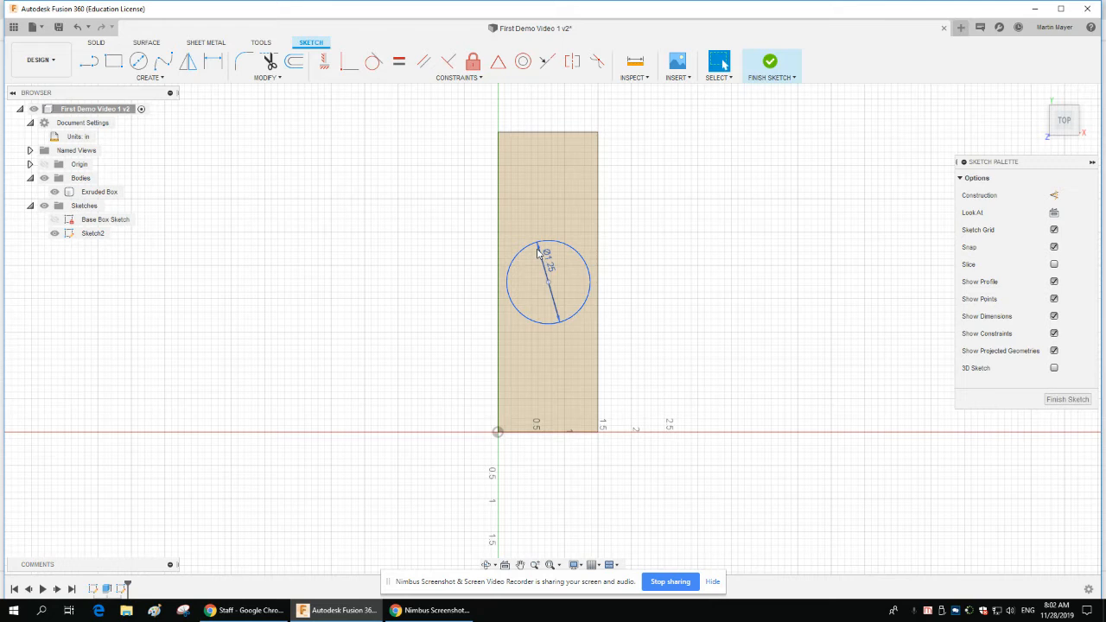
pyautogui.click(768, 71)
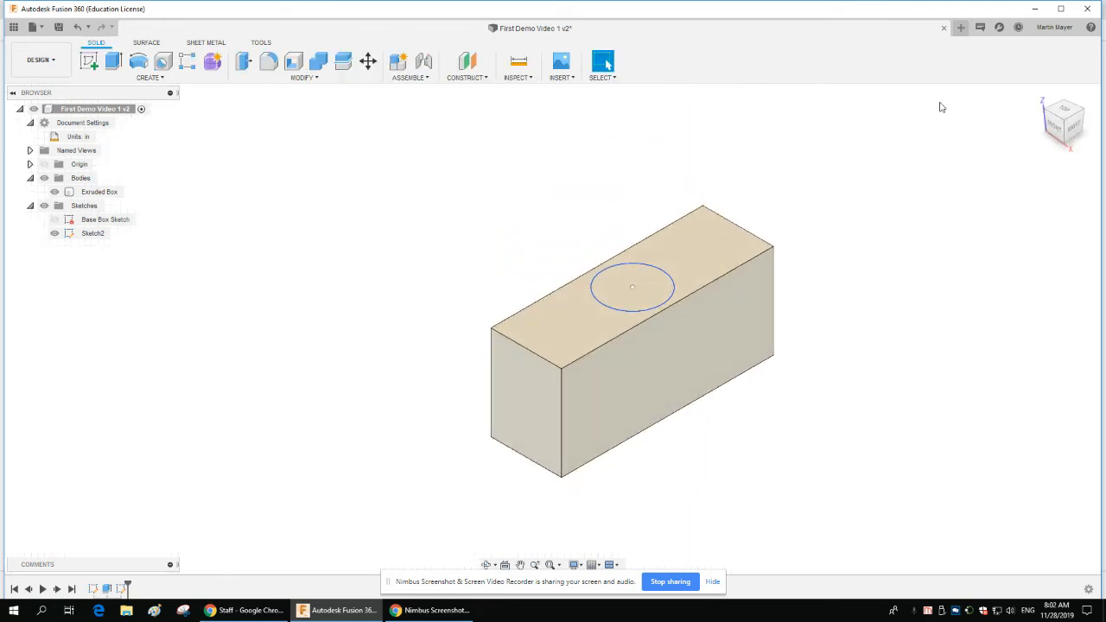
pyautogui.click(113, 64)
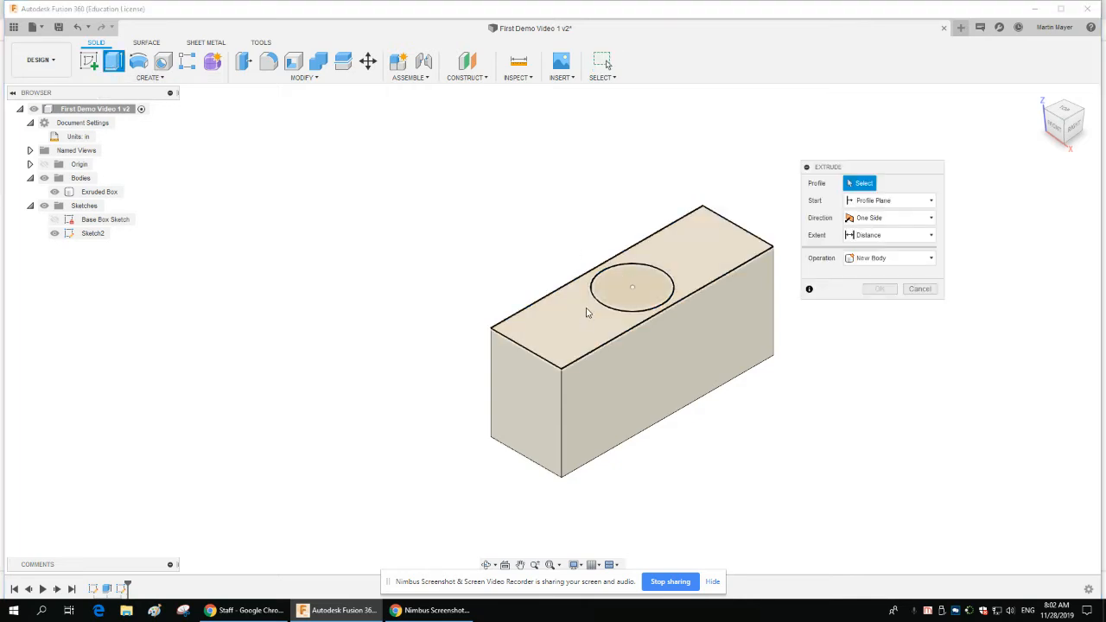
pyautogui.click(569, 329)
pyautogui.moveTo(597, 233); pyautogui.dragTo(586, 175)
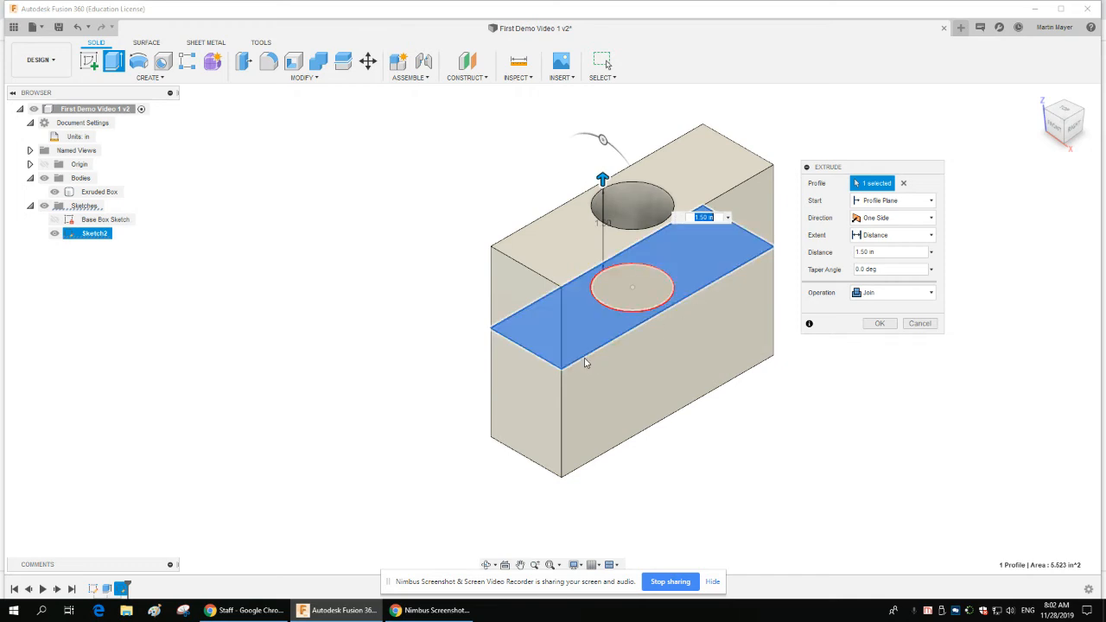
pyautogui.moveTo(603, 177); pyautogui.dragTo(601, 252)
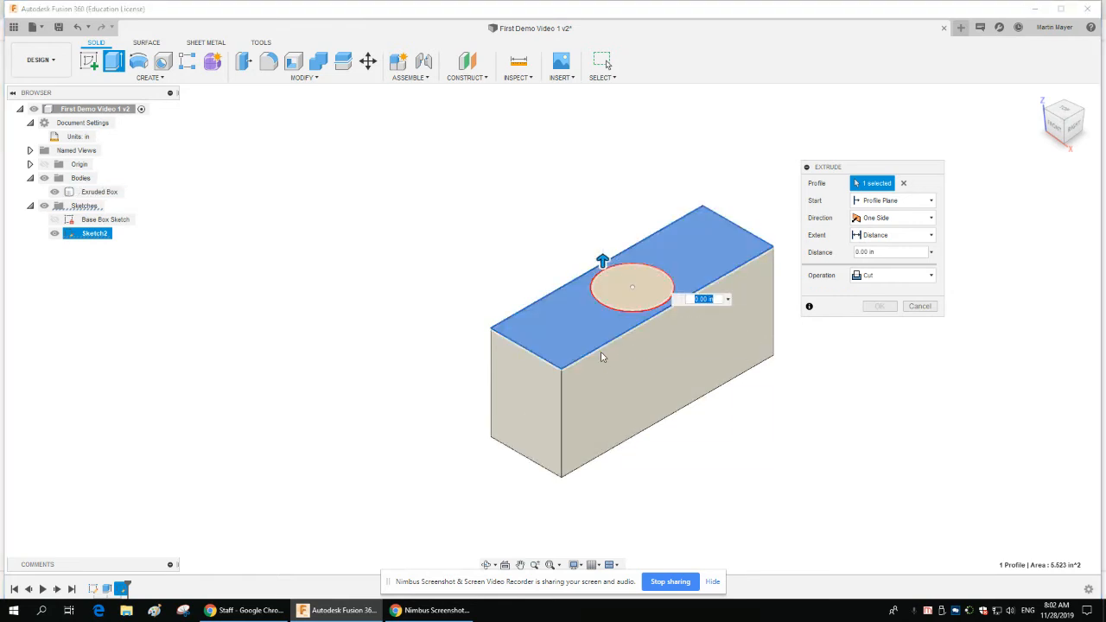
pyautogui.moveTo(602, 259); pyautogui.dragTo(565, 256)
pyautogui.click(78, 28)
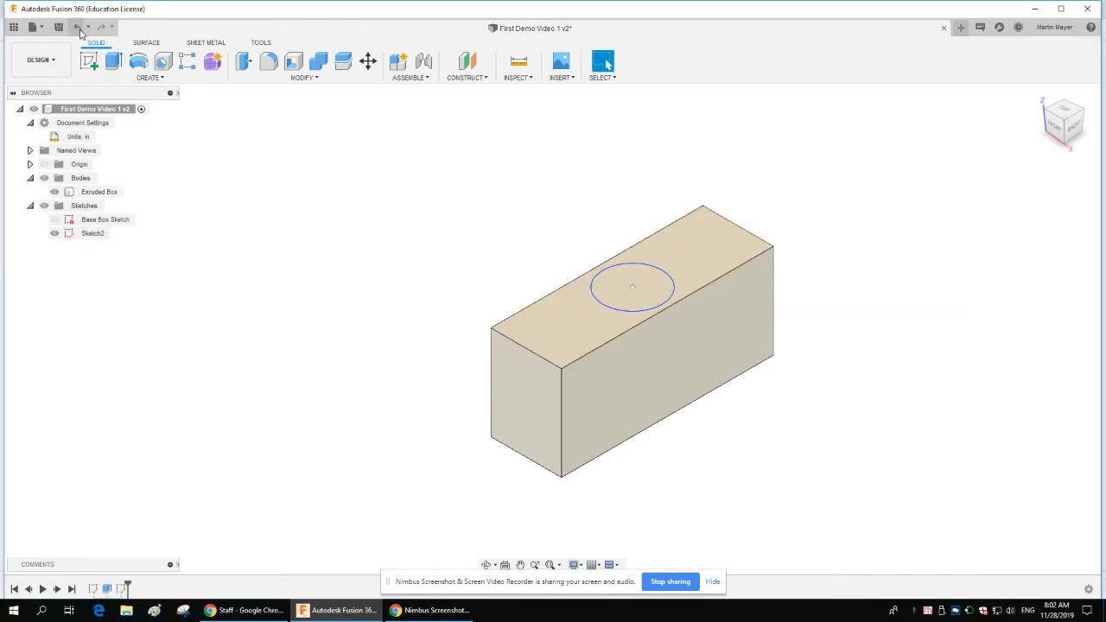
pyautogui.click(112, 60)
pyautogui.click(627, 304)
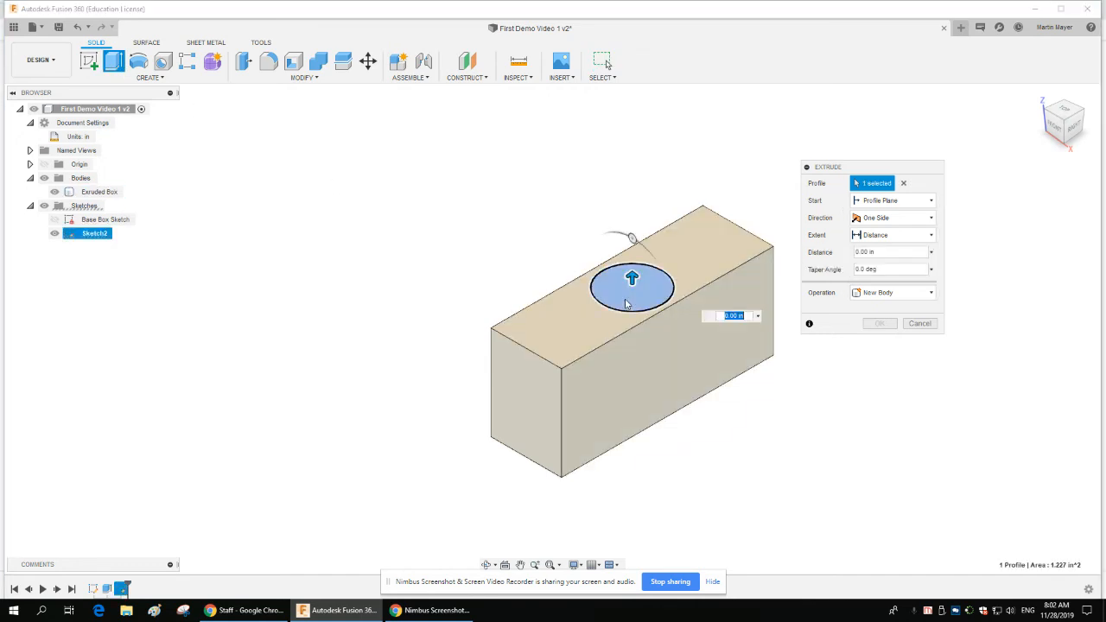
pyautogui.moveTo(633, 276); pyautogui.dragTo(632, 167)
pyautogui.moveTo(632, 208); pyautogui.dragTo(634, 360)
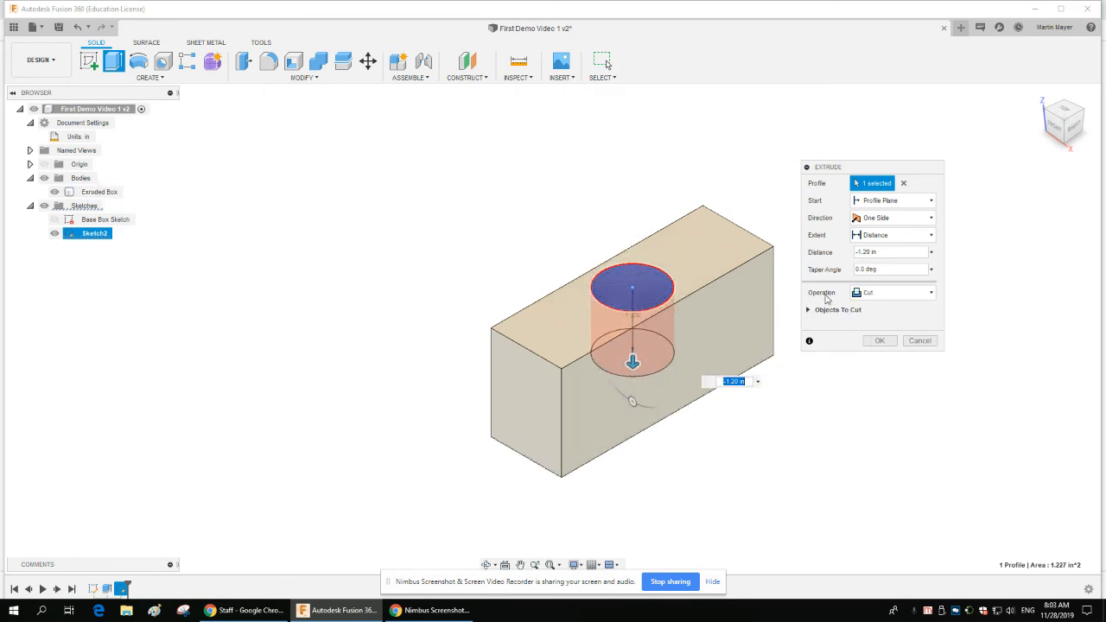
pyautogui.click(932, 294)
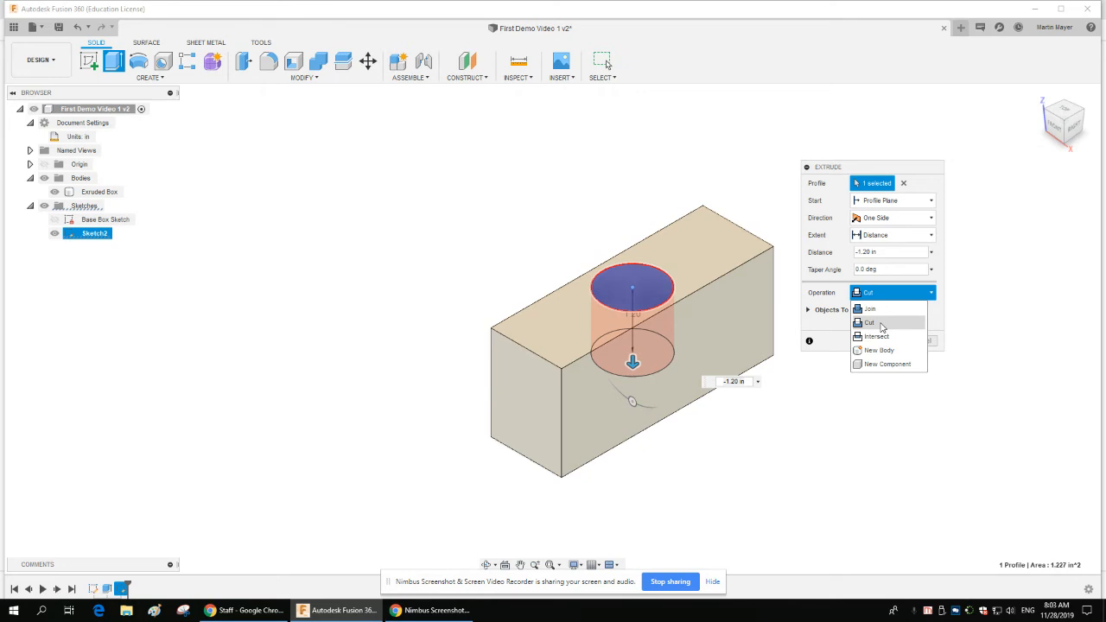
pyautogui.click(760, 202)
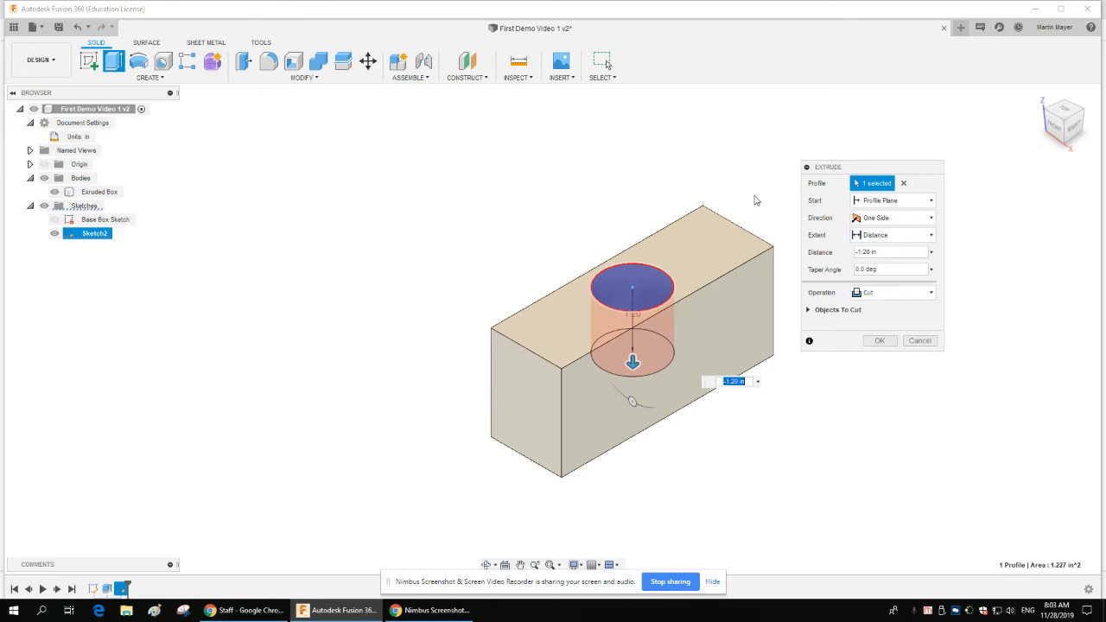
pyautogui.click(76, 28)
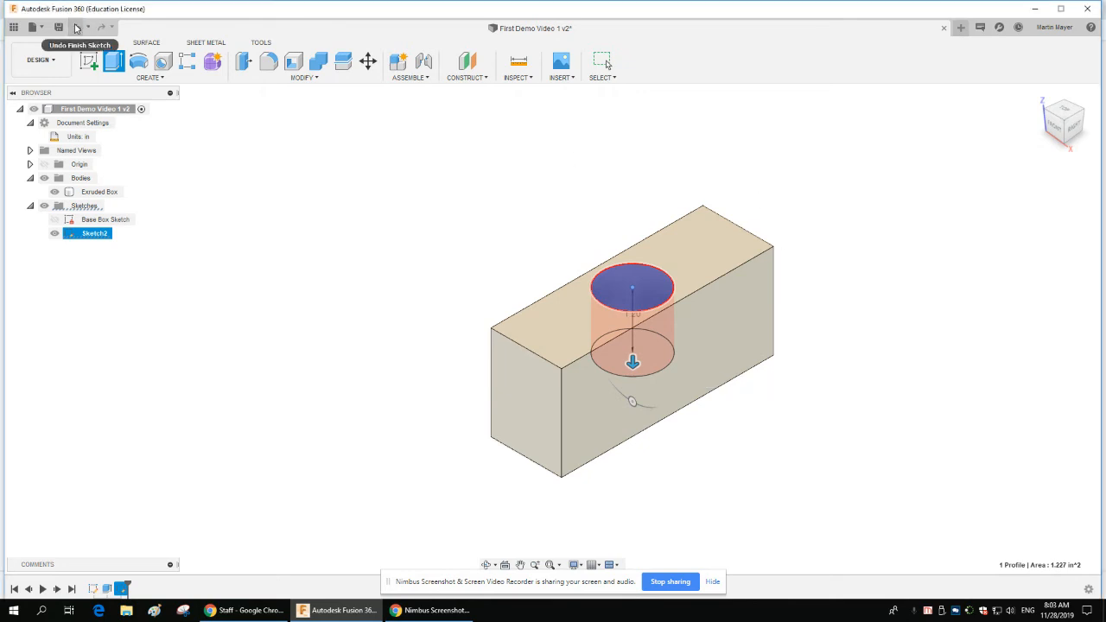
# Step: Undo back to the empty top-face sketch, redo the center diameter circle and finish the sketch
pyautogui.click(78, 28)
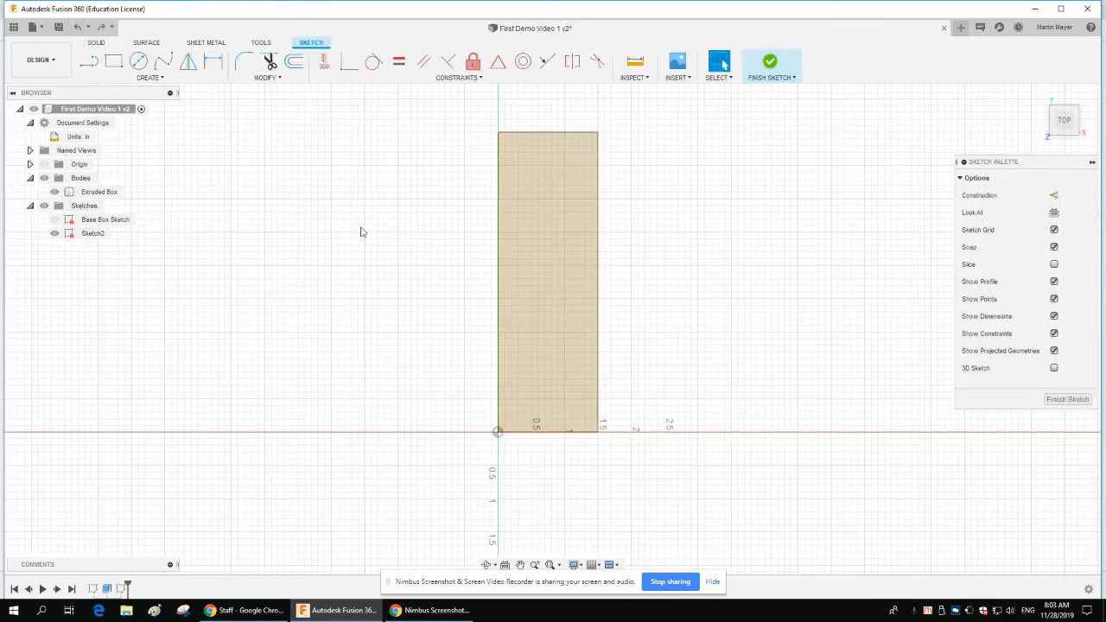
pyautogui.click(101, 28)
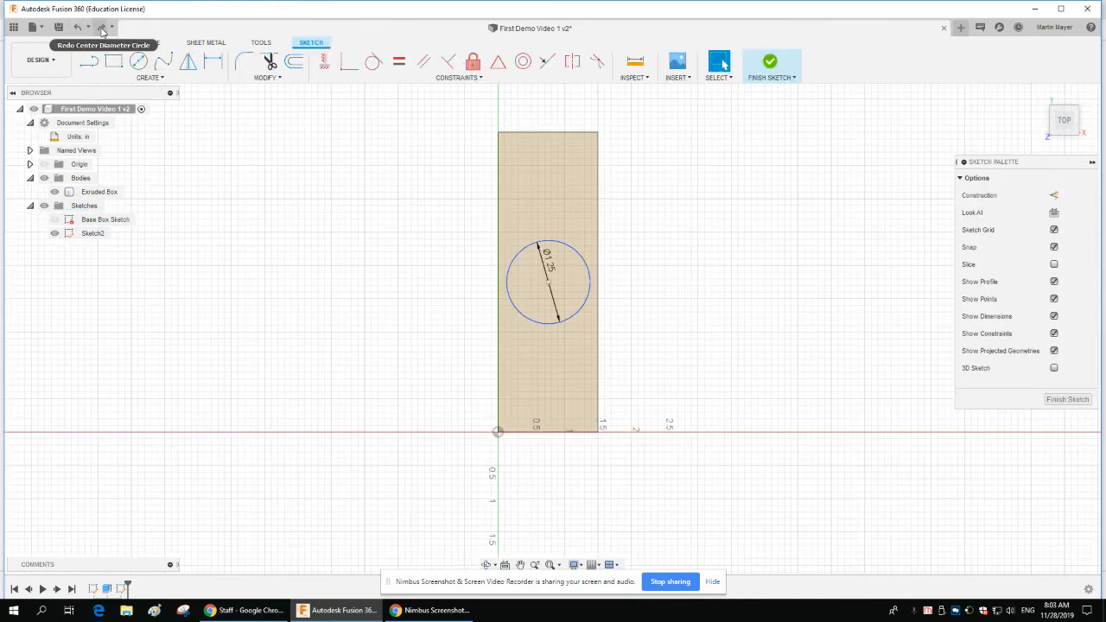
pyautogui.click(769, 64)
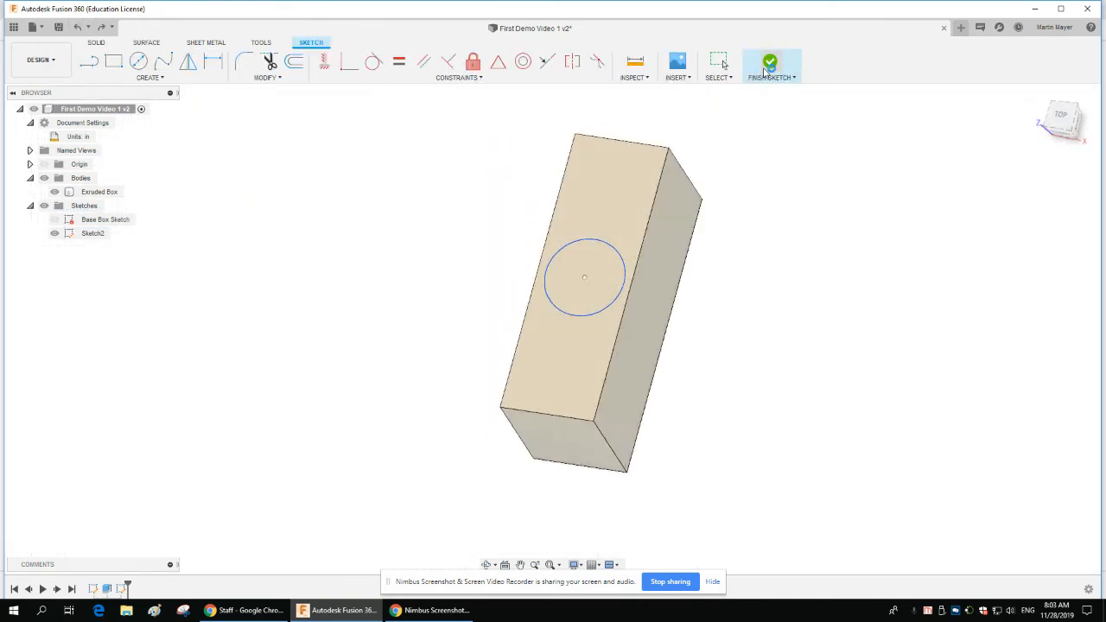
# Step: Extrude the circle on the box's top face as a cut, pulled about 1.20 in down into the box
pyautogui.click(663, 286)
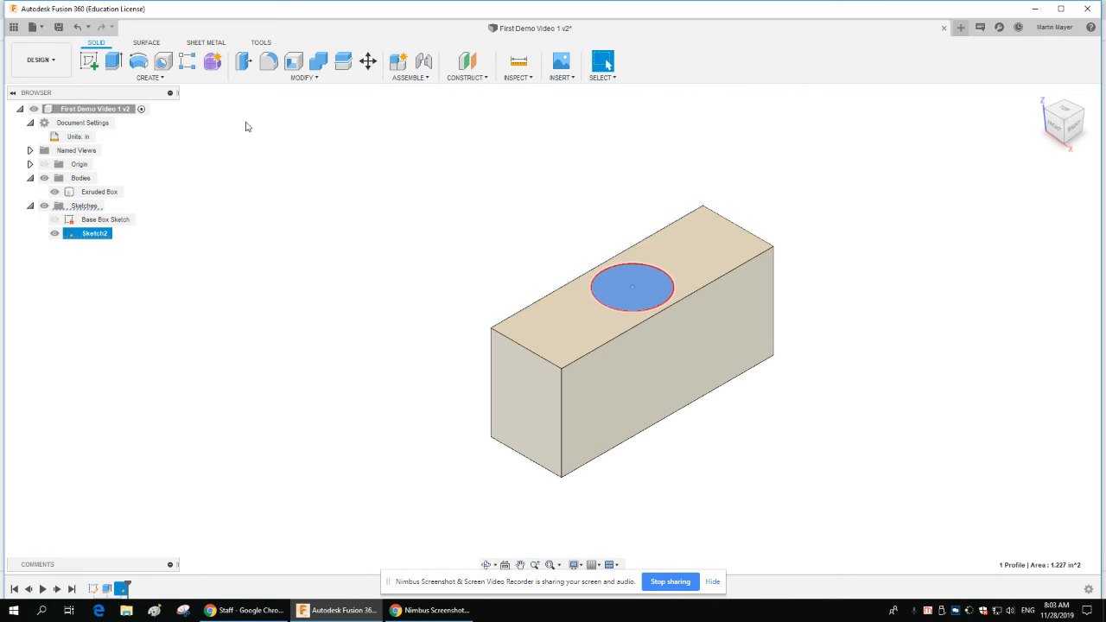
pyautogui.click(113, 61)
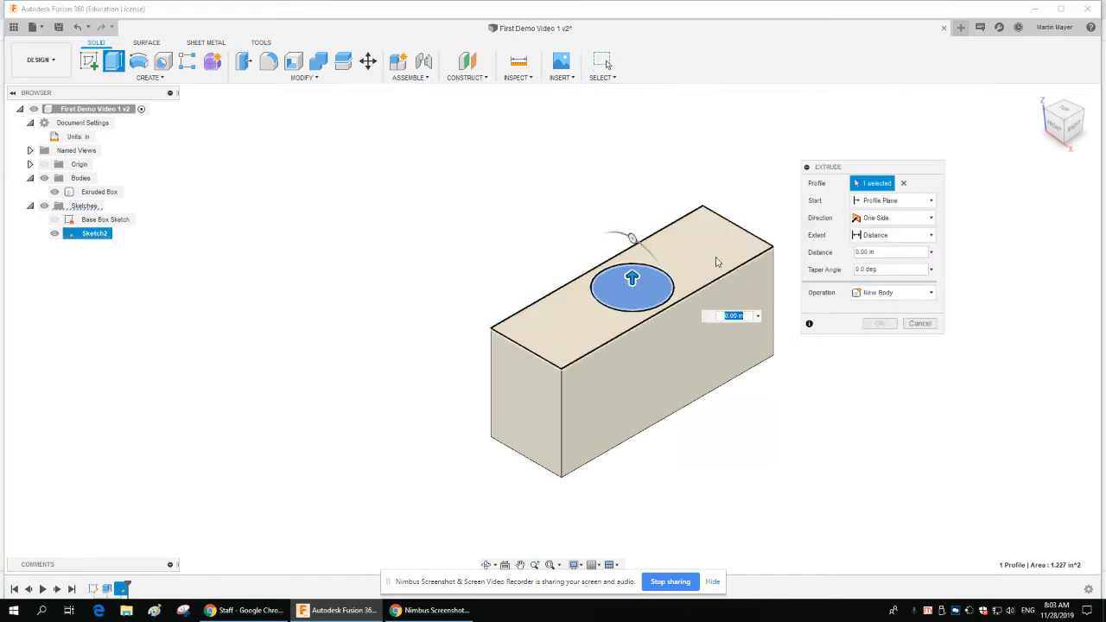
pyautogui.click(908, 294)
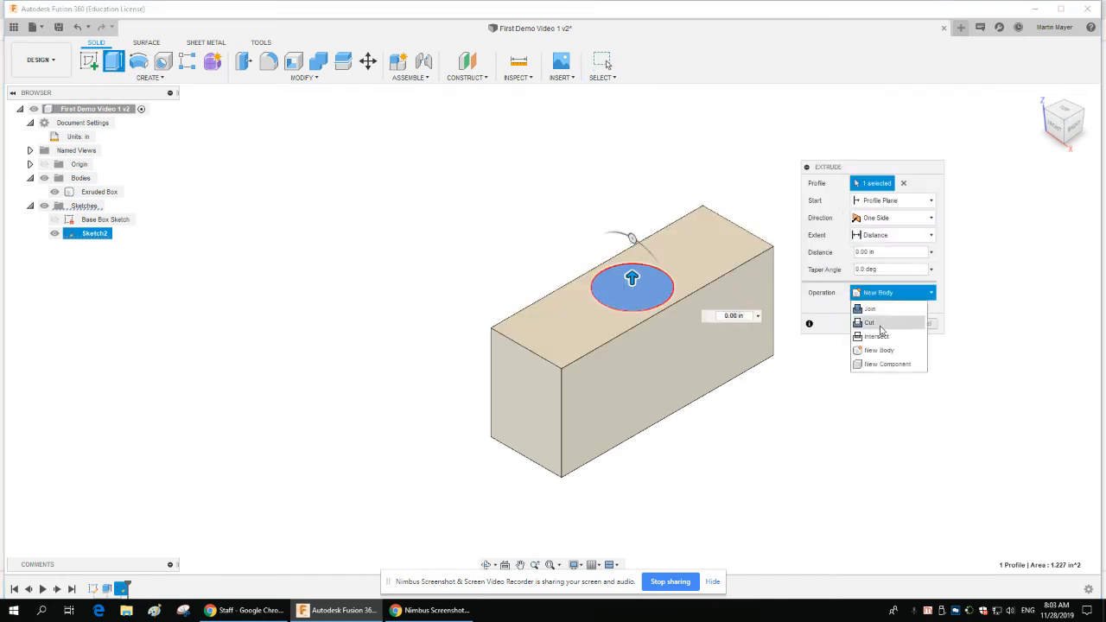
pyautogui.click(879, 322)
pyautogui.moveTo(632, 278); pyautogui.dragTo(628, 337)
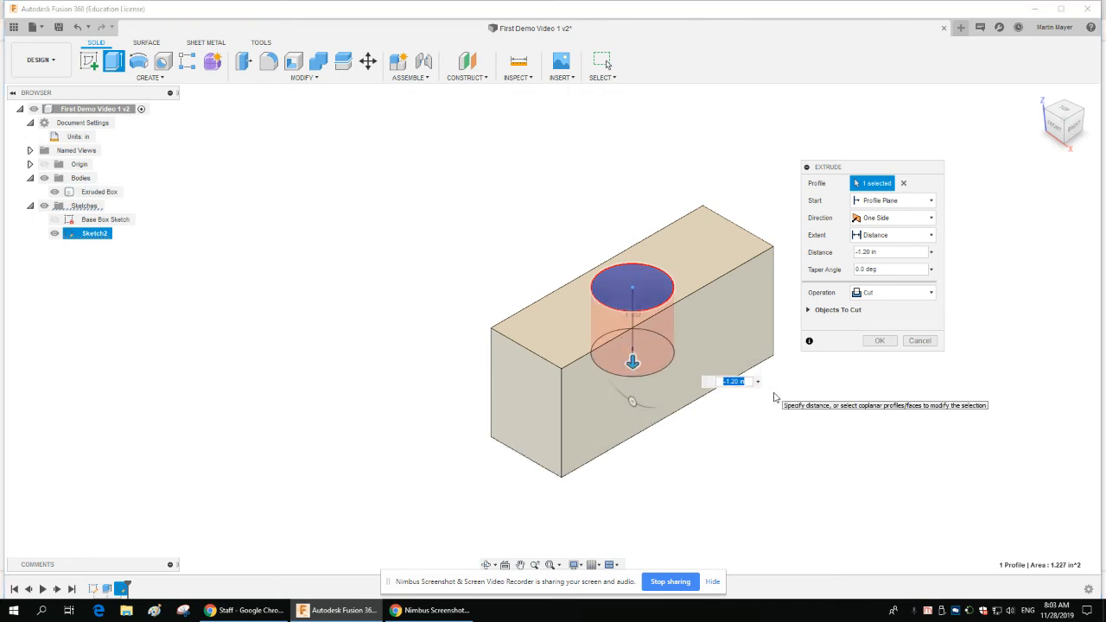
# Step: Try a positive 1 in distance for the cut twice, pulling the extrusion back down into the box each time
pyautogui.write('1.0')
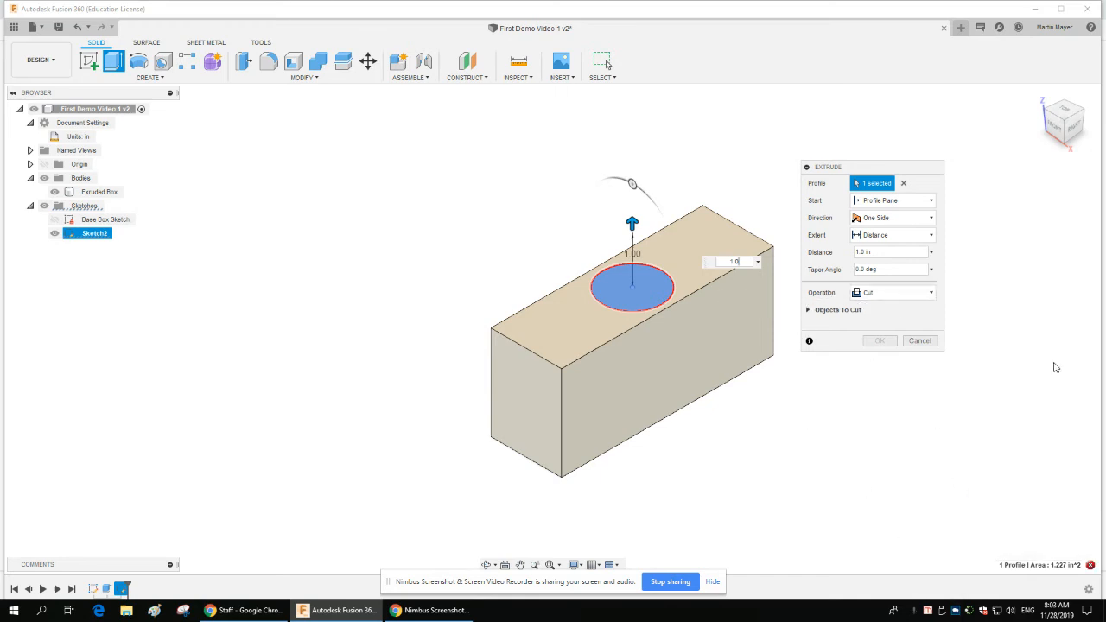
pyautogui.moveTo(632, 227); pyautogui.dragTo(633, 383)
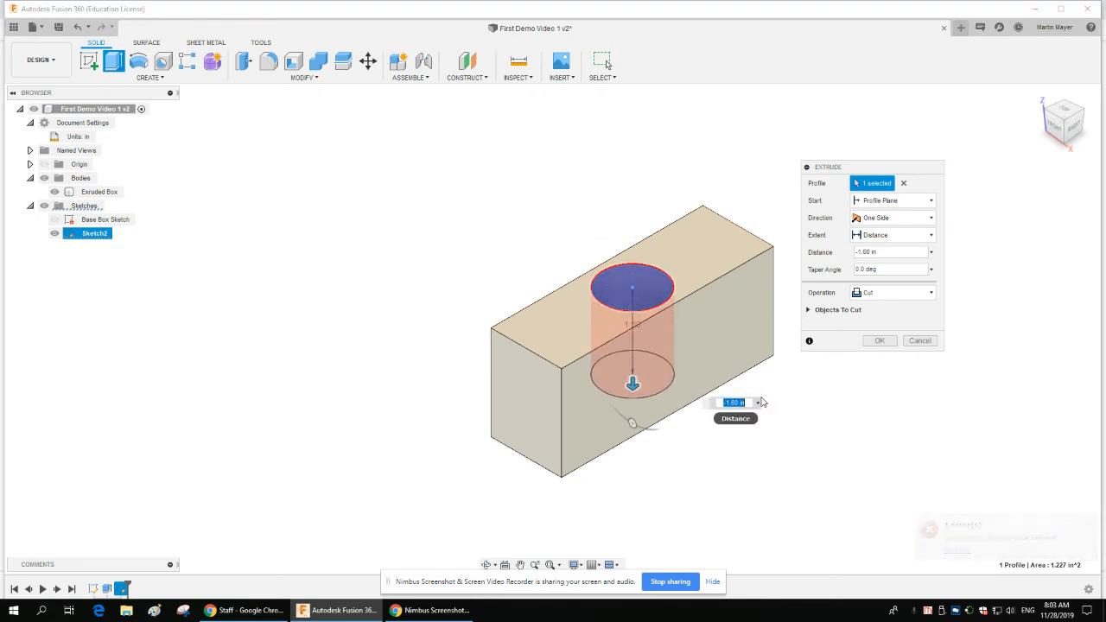
pyautogui.write('1')
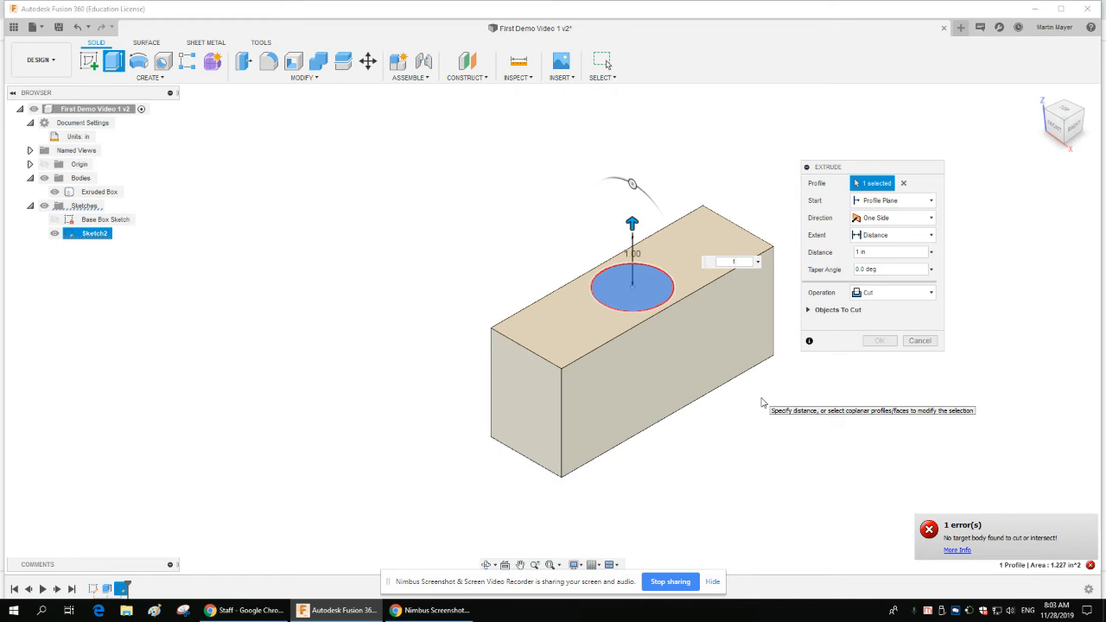
pyautogui.moveTo(632, 226); pyautogui.dragTo(642, 374)
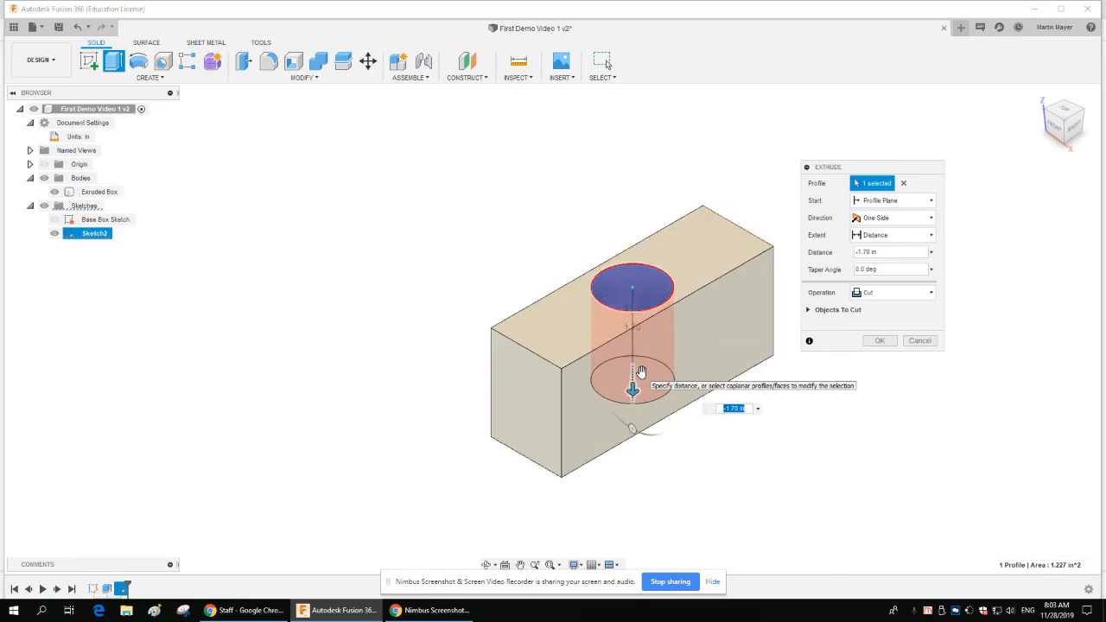
# Step: Set the circular cut's distance to -1.0 in and complete the extrusion
pyautogui.write('-1')
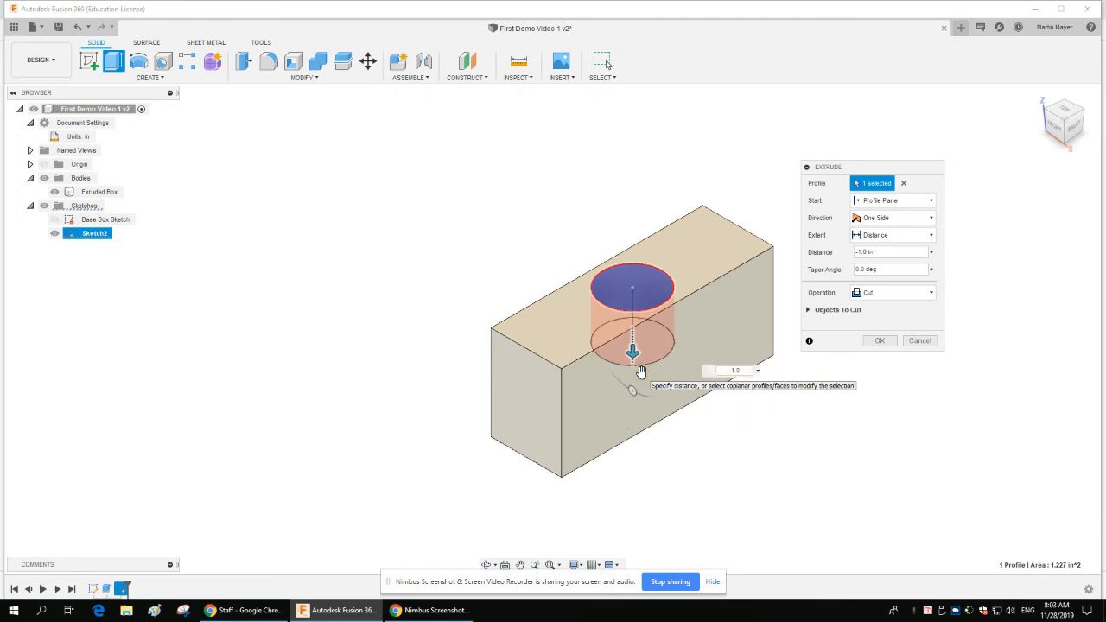
pyautogui.press('Return')
# Step: Orbit around the box with its circular cut to examine the other sides, and restore the home view
pyautogui.moveTo(873, 295); pyautogui.dragTo(871, 266, button='middle')
pyautogui.click(487, 565)
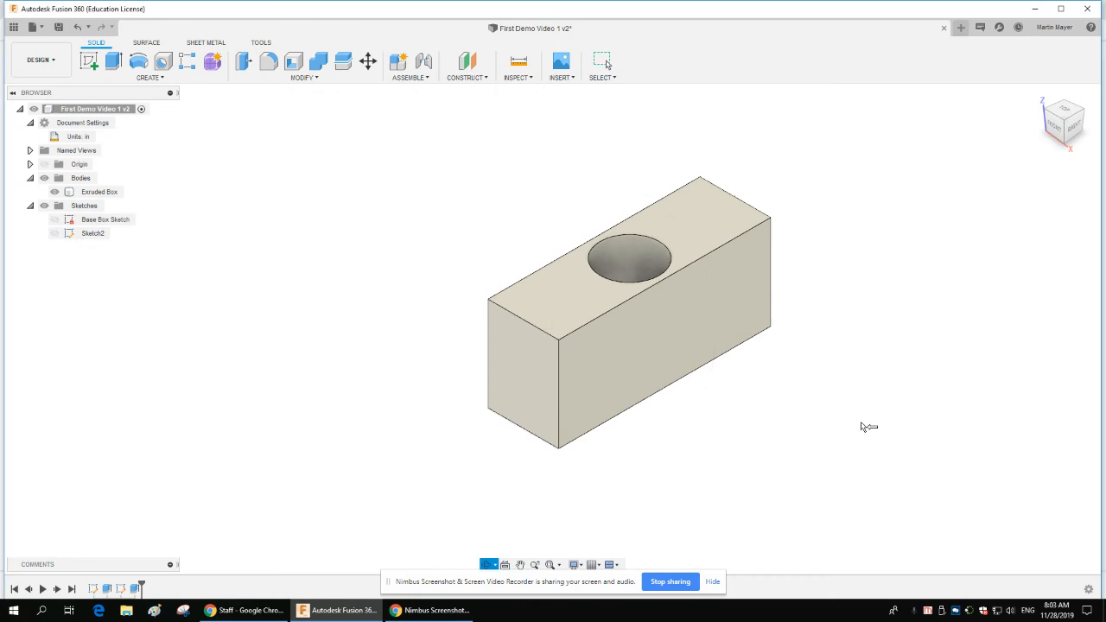
pyautogui.press('Escape')
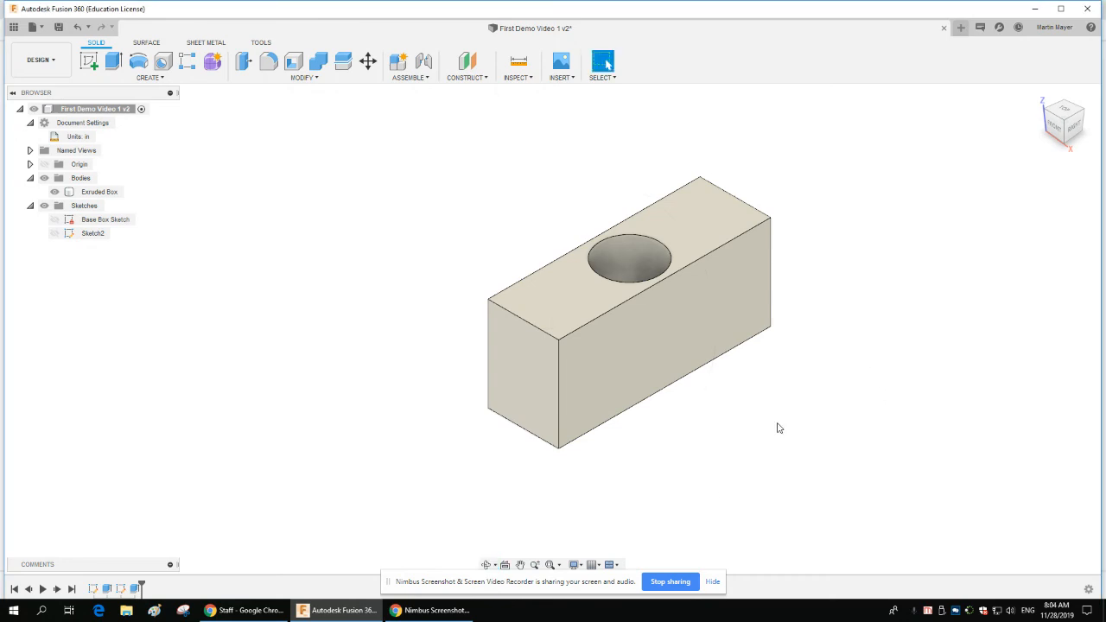
pyautogui.click(487, 565)
pyautogui.moveTo(790, 486); pyautogui.dragTo(839, 475)
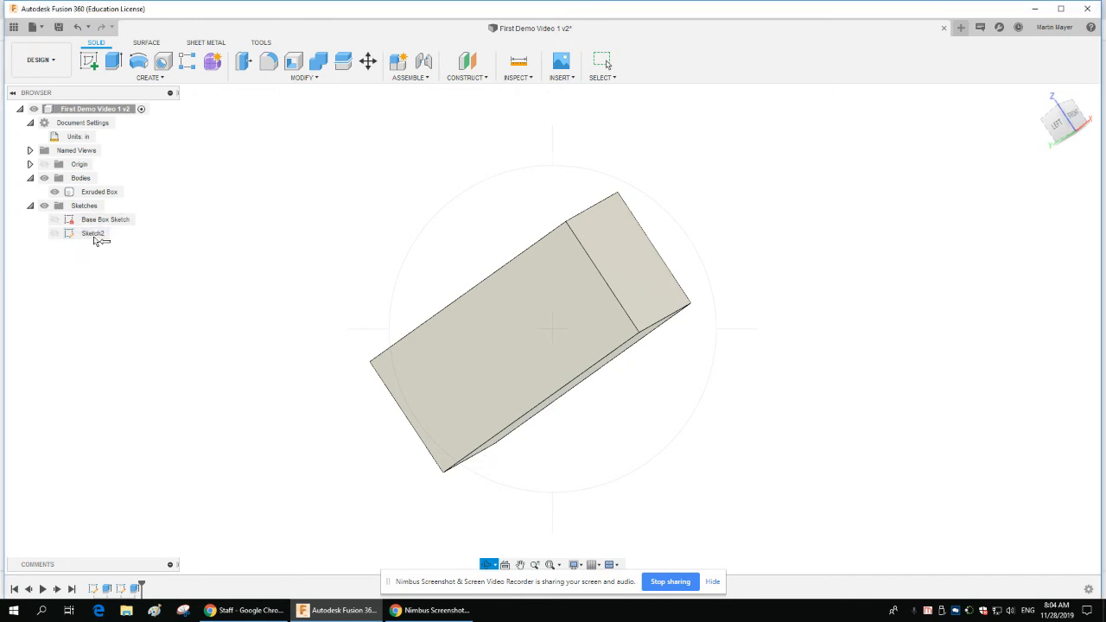
pyautogui.click(281, 297)
pyautogui.click(380, 544)
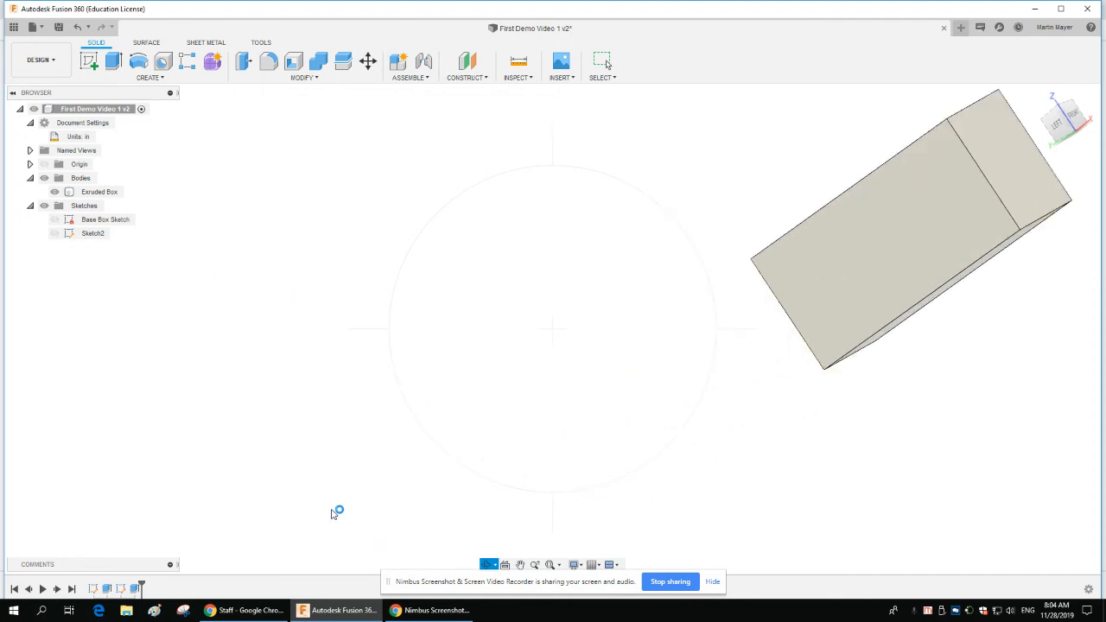
pyautogui.click(1039, 97)
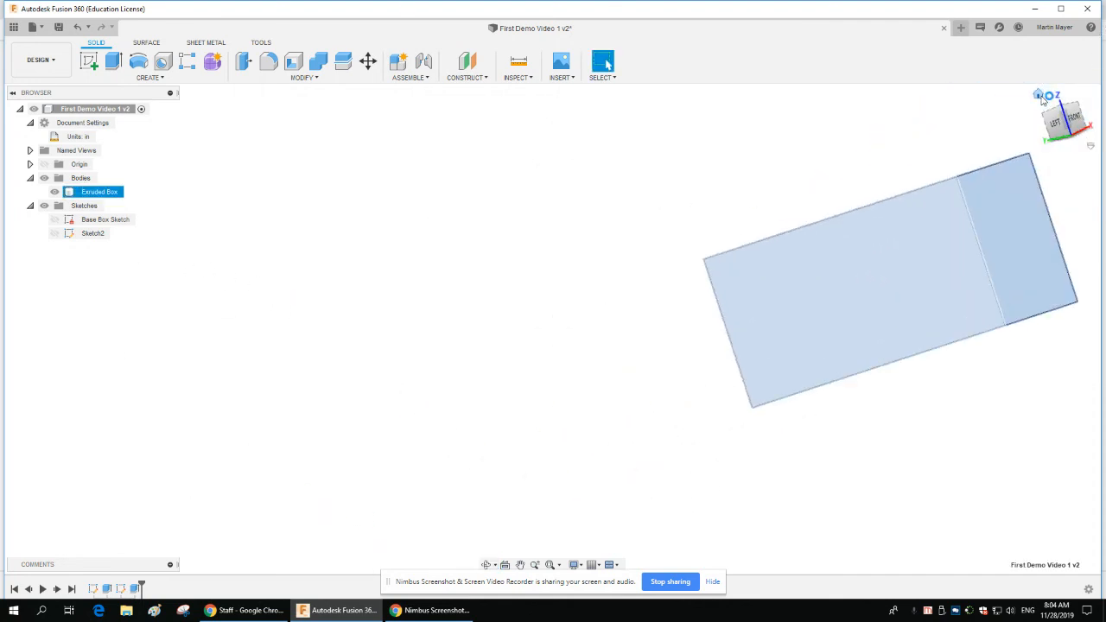
# Step: Rename Sketch2 to "Hole in Box" and save the design with the version description "User Saved"
pyautogui.click(207, 294)
pyautogui.click(96, 239)
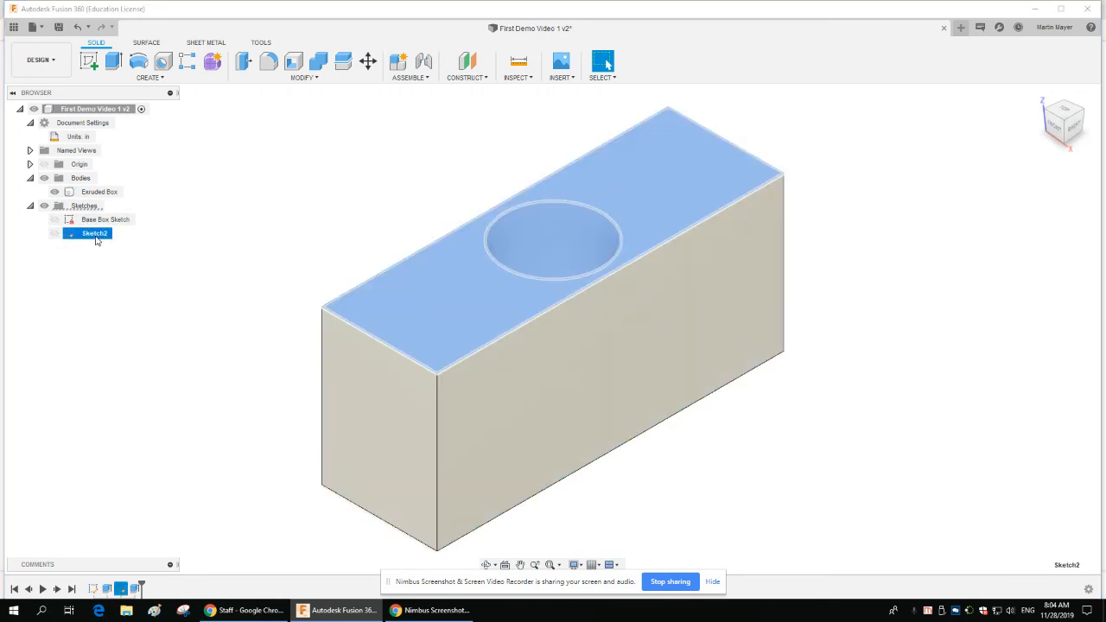
pyautogui.click(101, 239)
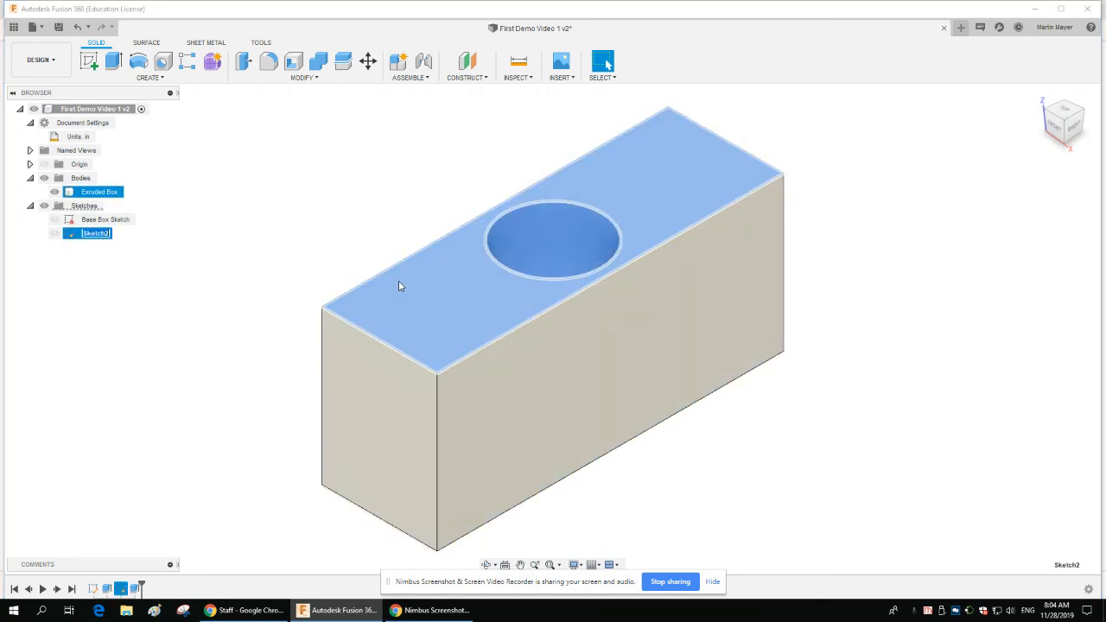
pyautogui.write('Hole in Box')
pyautogui.press('Return')
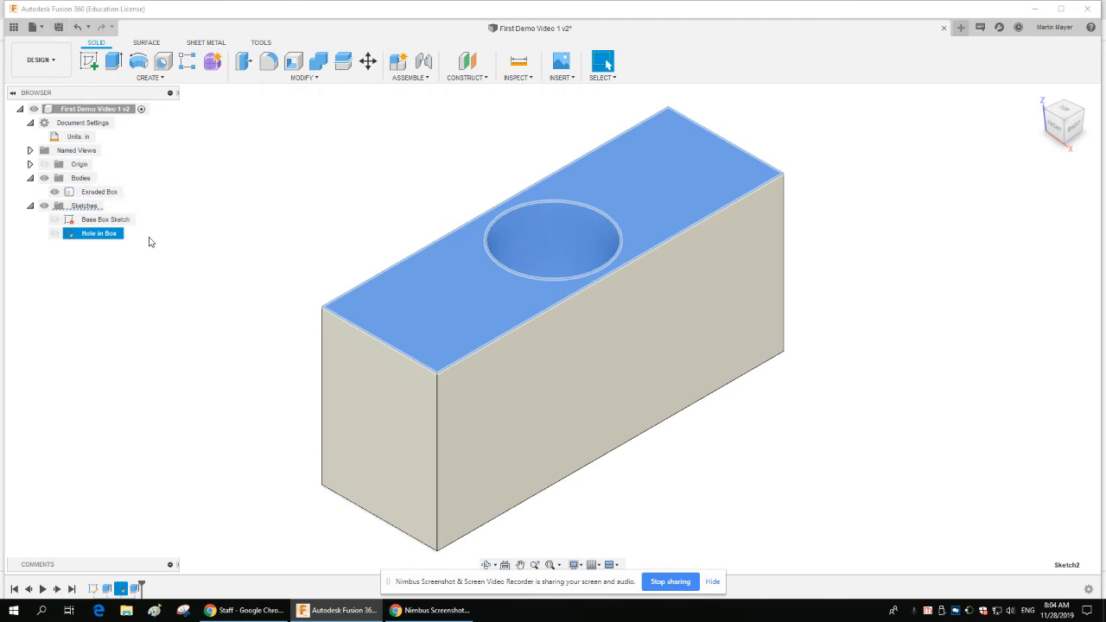
pyautogui.click(58, 27)
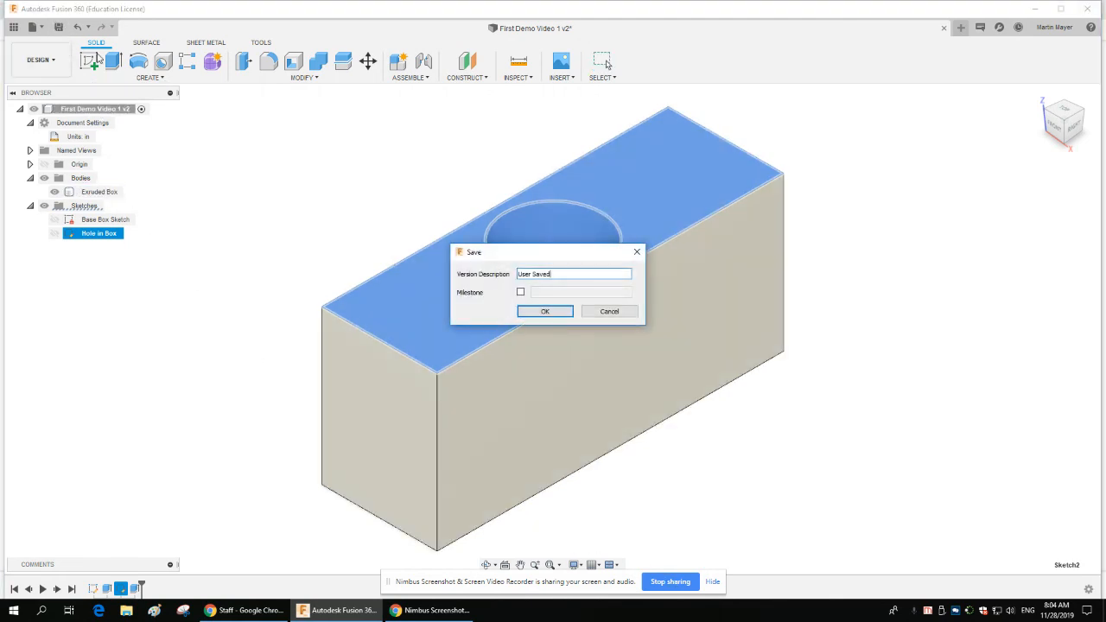
pyautogui.click(546, 312)
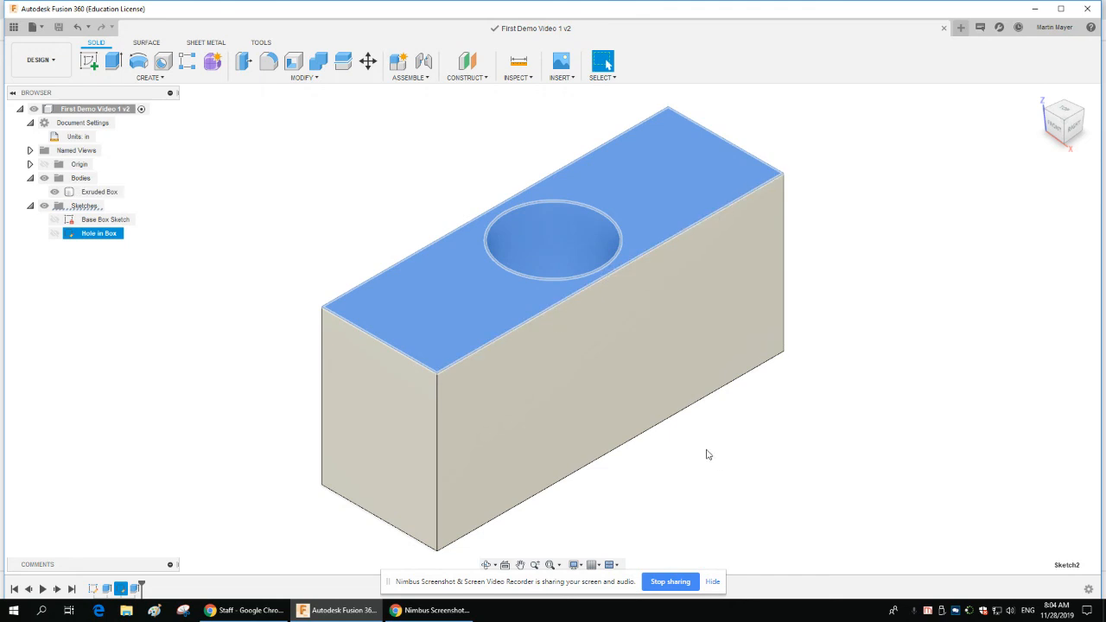